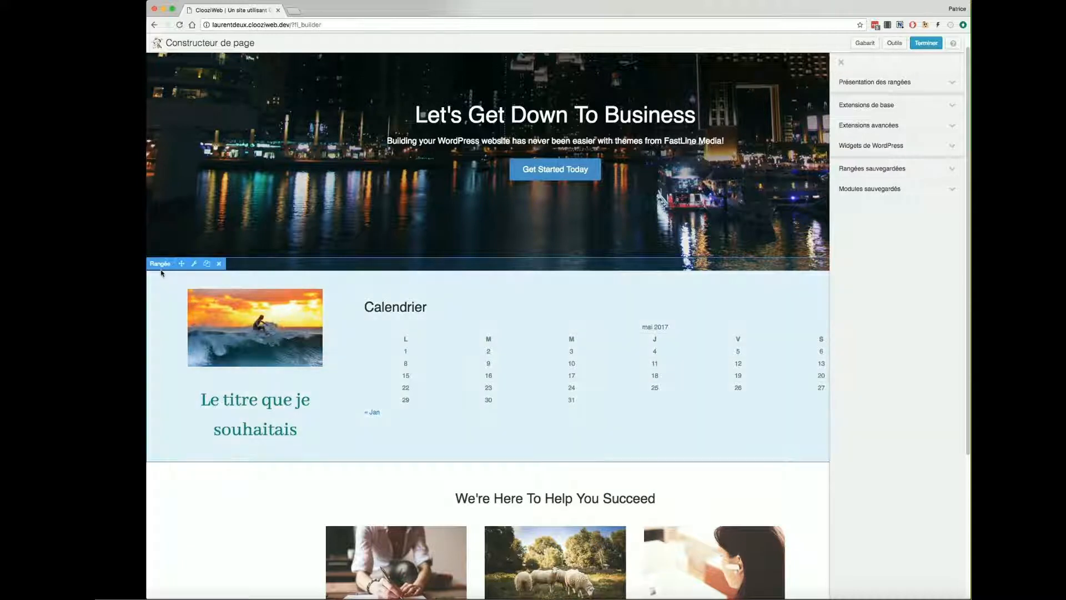
Save the calendar row below the banner as a reusable, non-global row named "Ma super rangée"
left_click(195, 265)
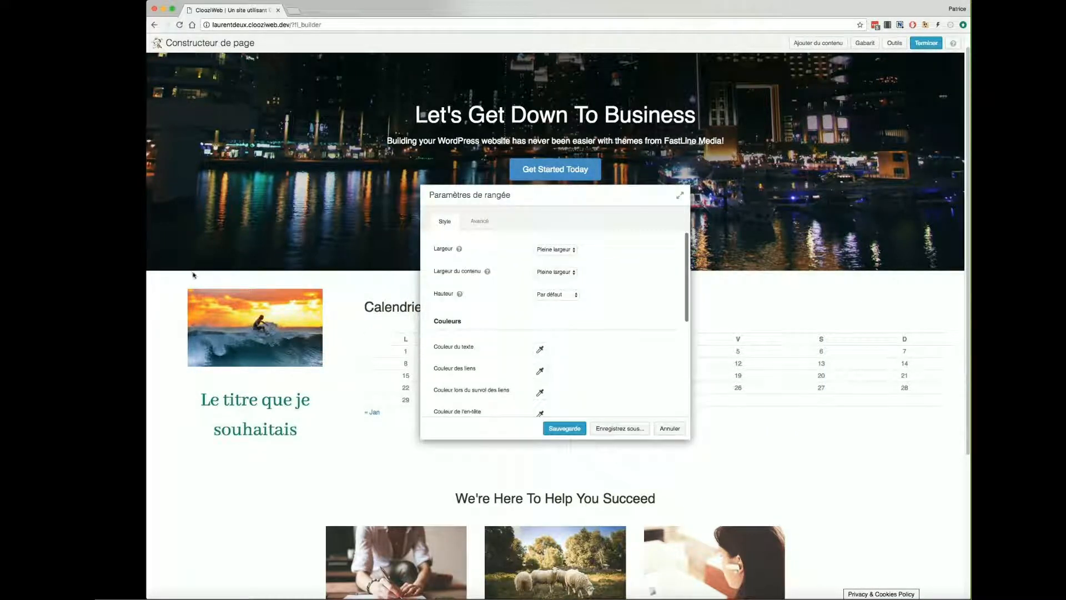
left_click(624, 429)
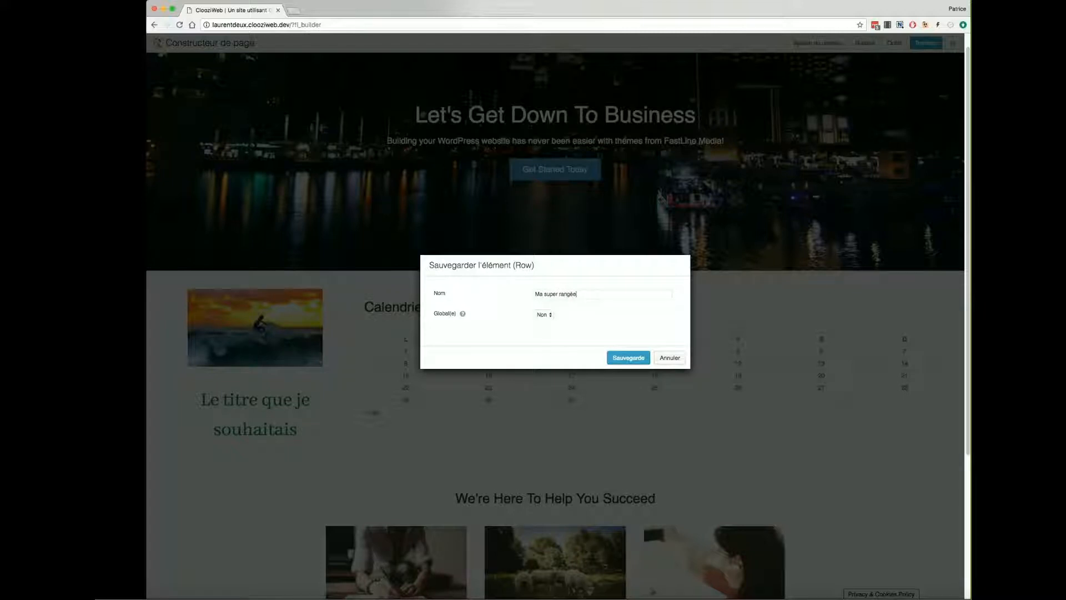
left_click(622, 358)
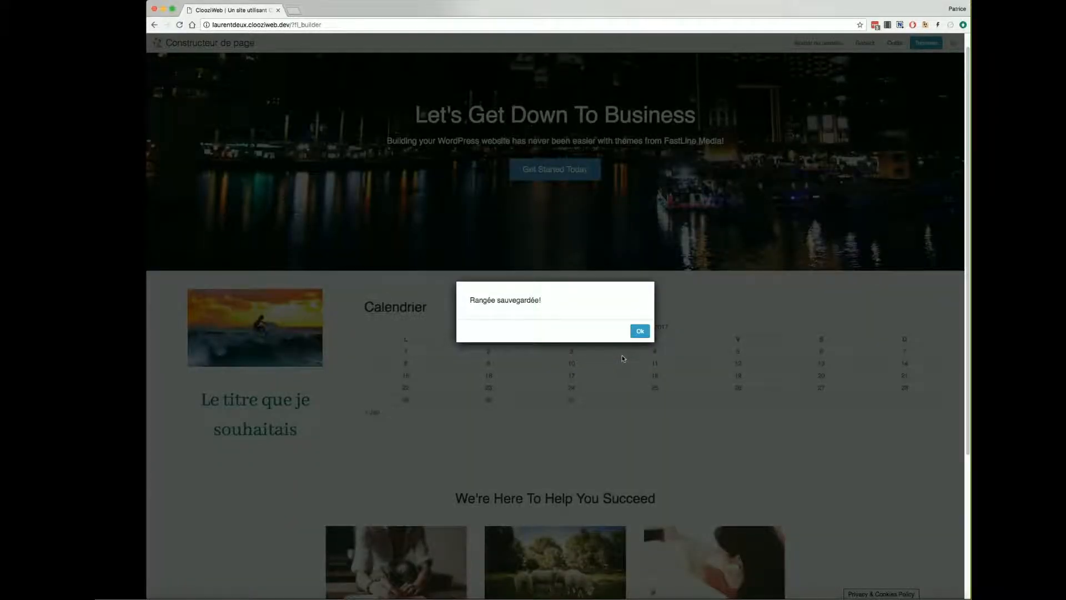
left_click(639, 331)
Insert the saved row "Ma super rangée" at the bottom of the page, below the last row
scroll(640, 366, "down", 5)
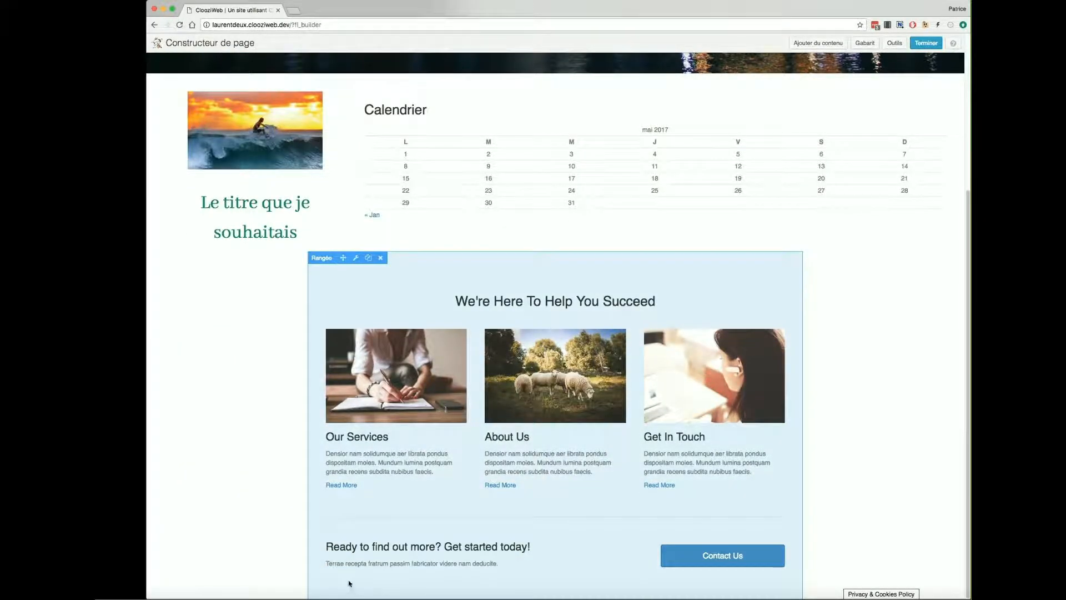
scroll(321, 486, "up", 5)
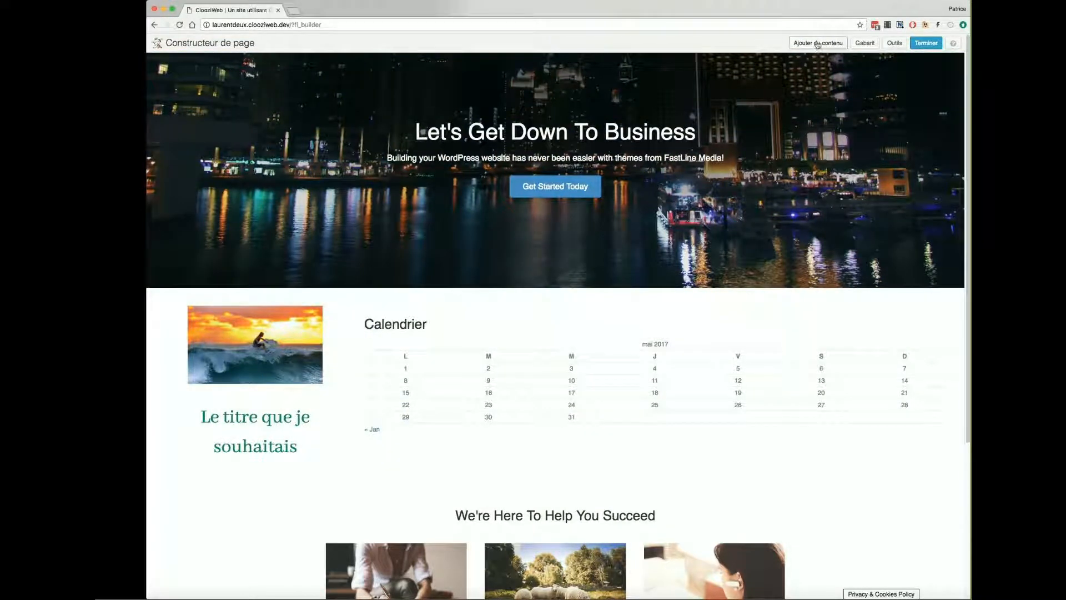
left_click(818, 43)
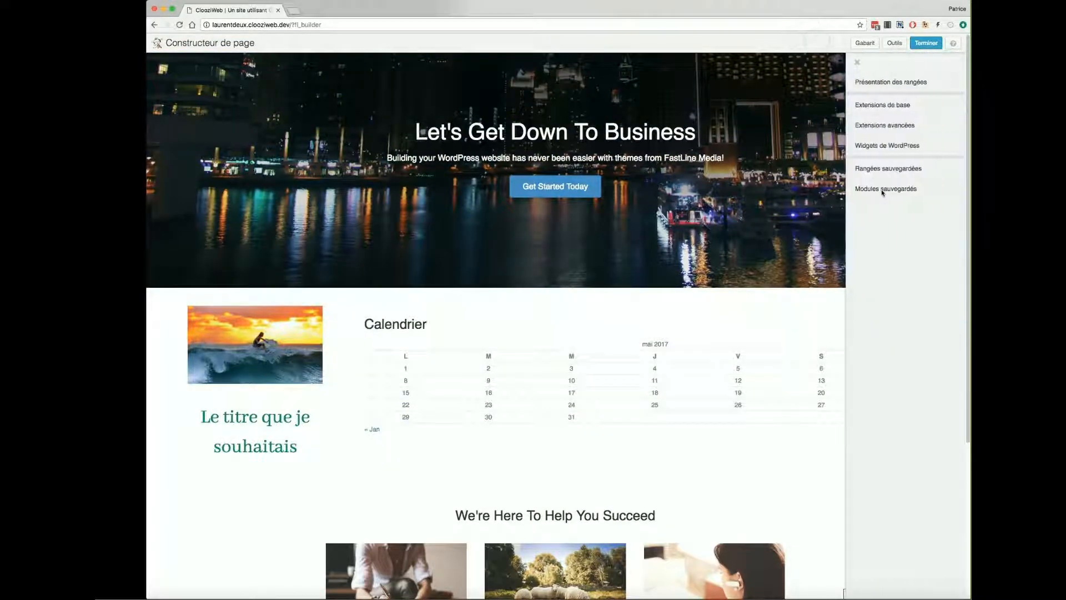
left_click(952, 169)
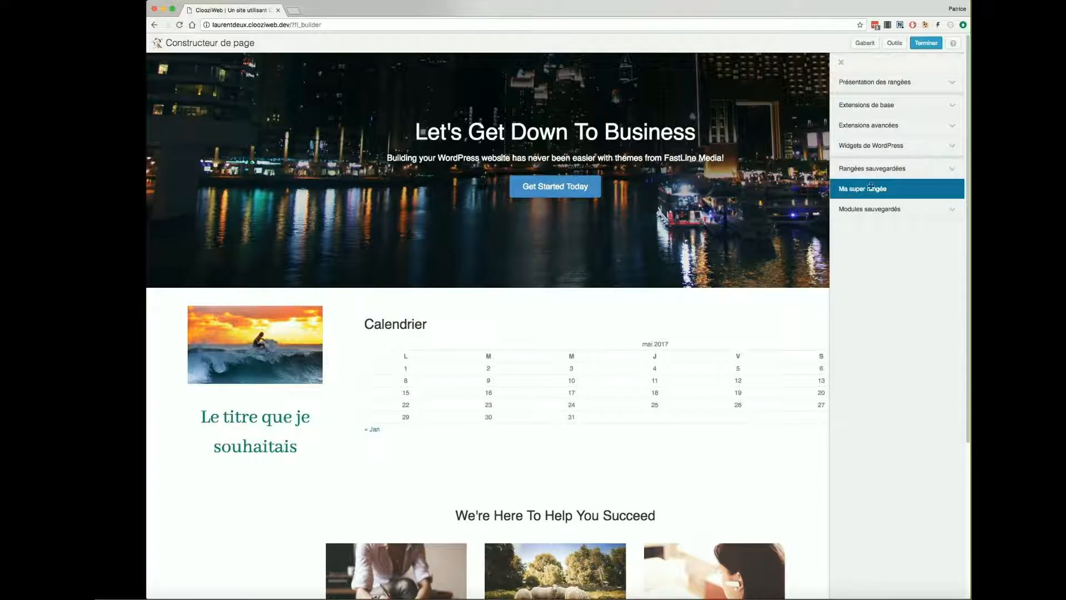
left_click_drag(911, 188, 655, 463)
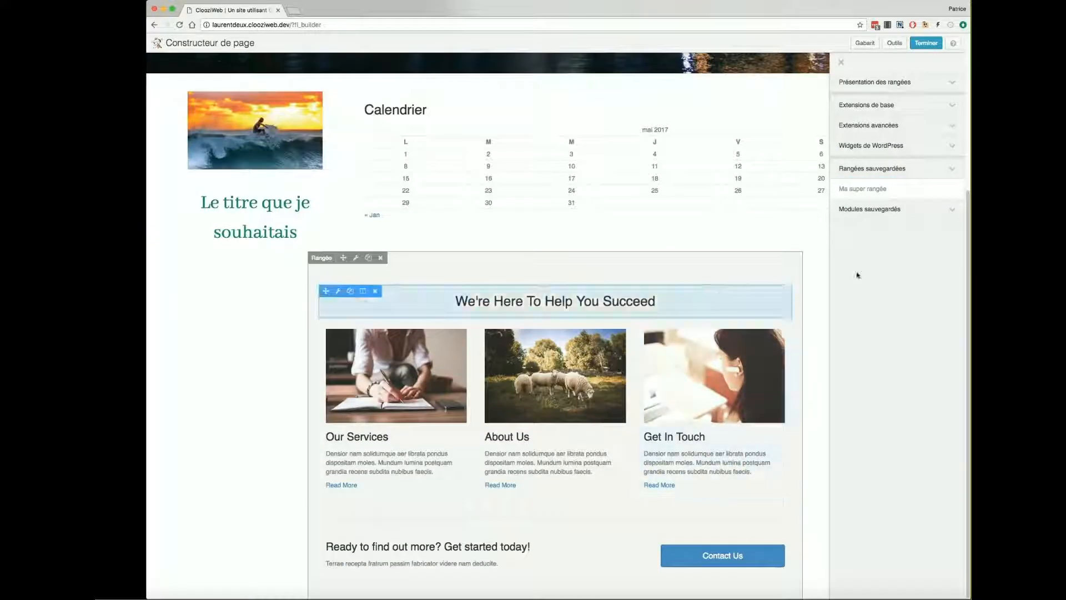
left_click_drag(864, 189, 174, 588)
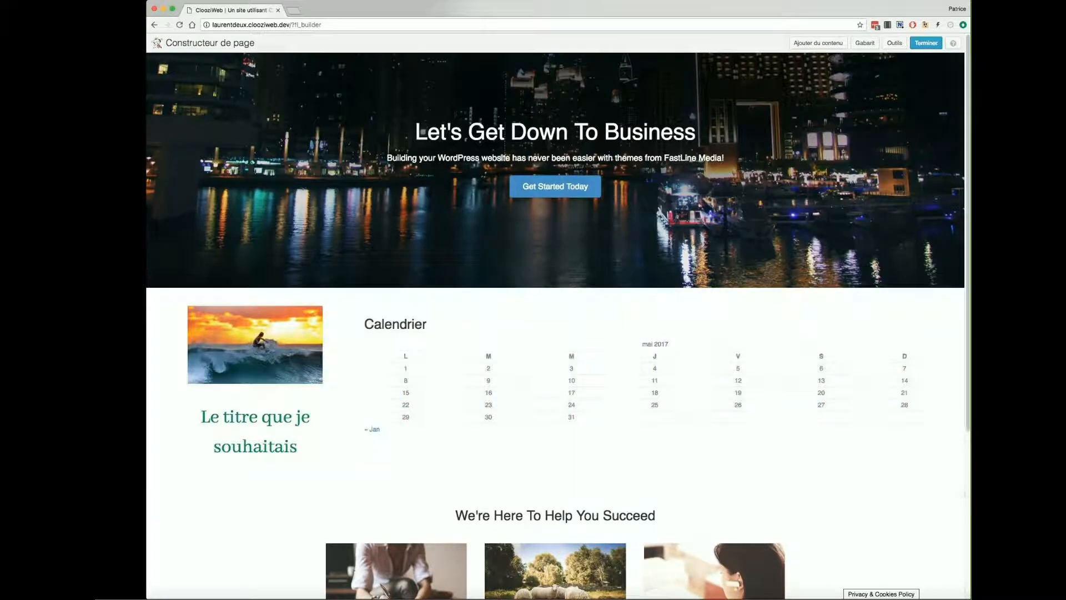
Insert another copy of "Ma super rangée" at the top of the page, above the banner, and review the page
left_click(819, 43)
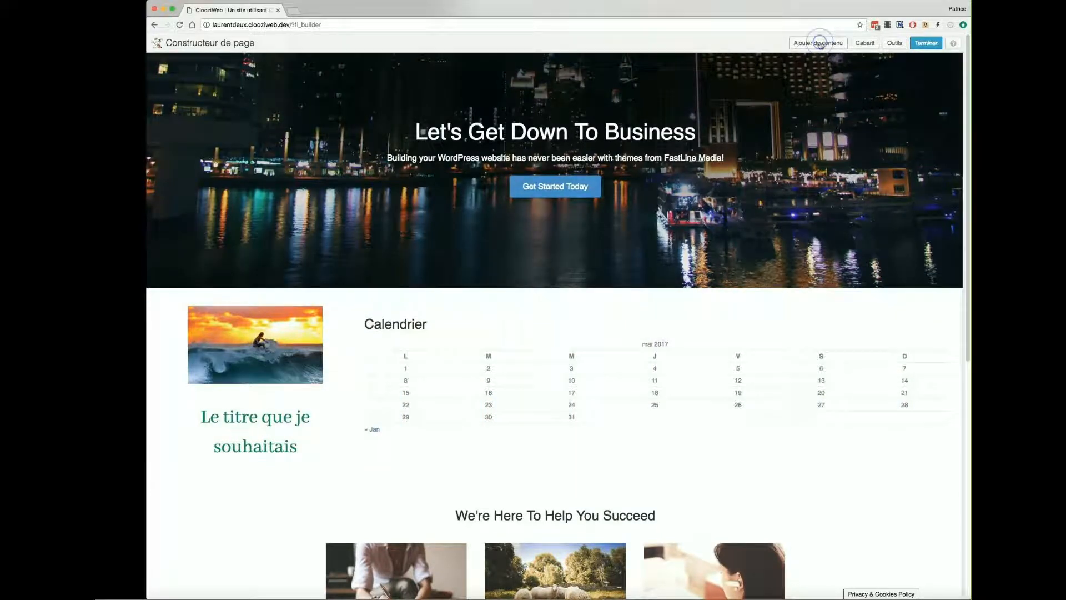
left_click_drag(902, 192, 212, 54)
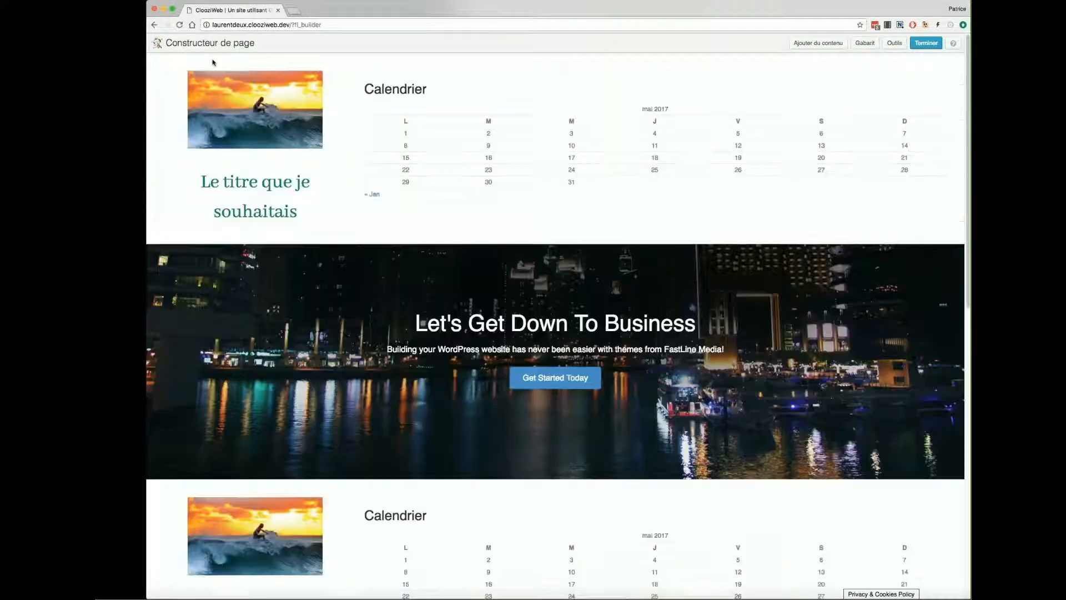
scroll(423, 299, "down", 1)
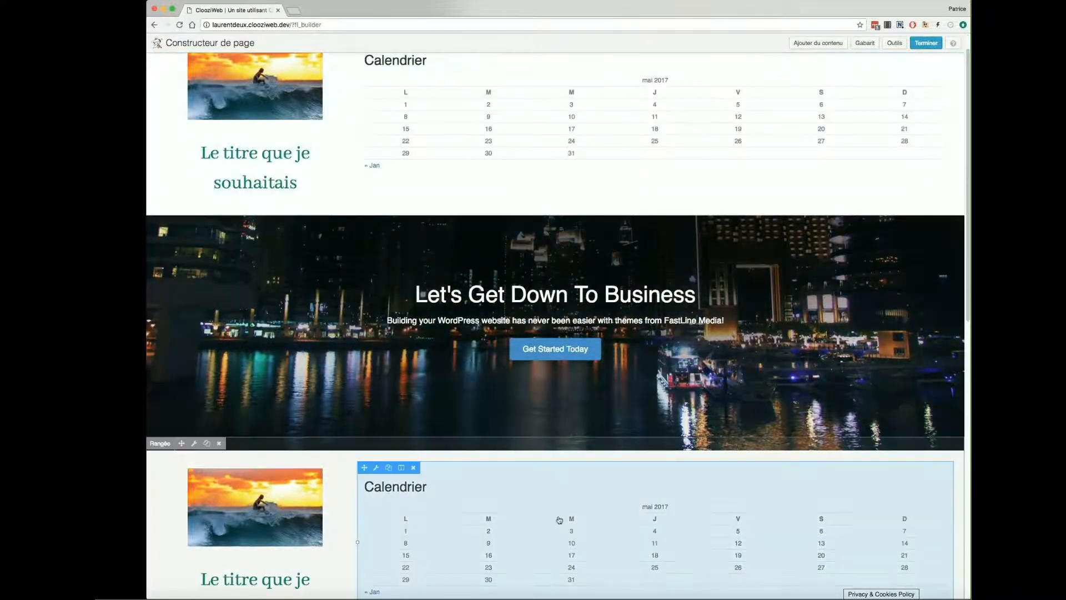
scroll(559, 520, "down", 4)
scroll(558, 517, "up", 5)
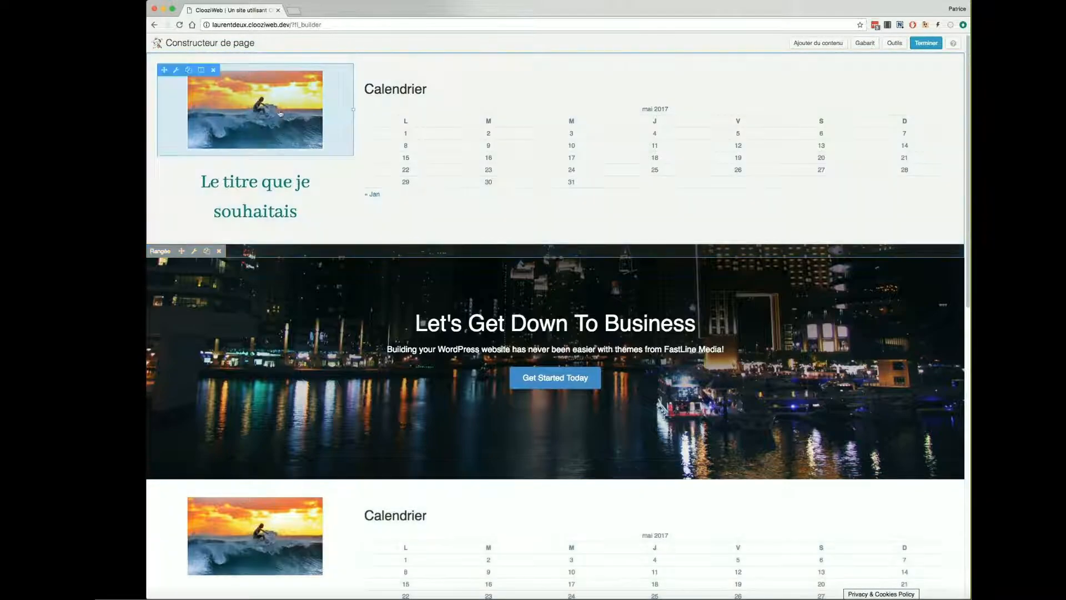
scroll(689, 167, "down", 10)
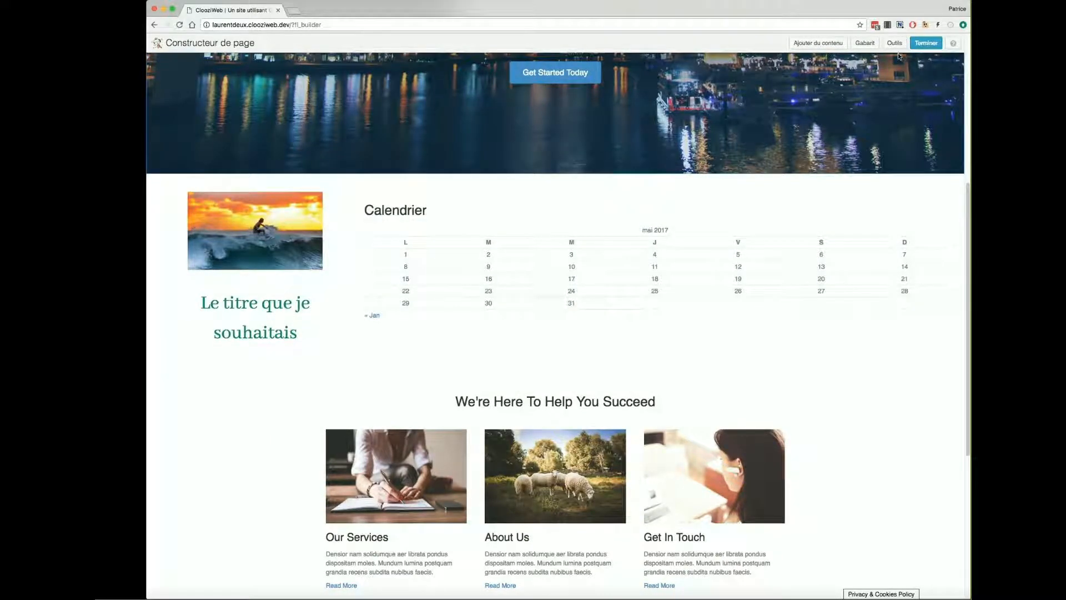
Save the "Le titre que je souhaitais" heading as a reusable, non-global module named "Mon module maison"
left_click(831, 44)
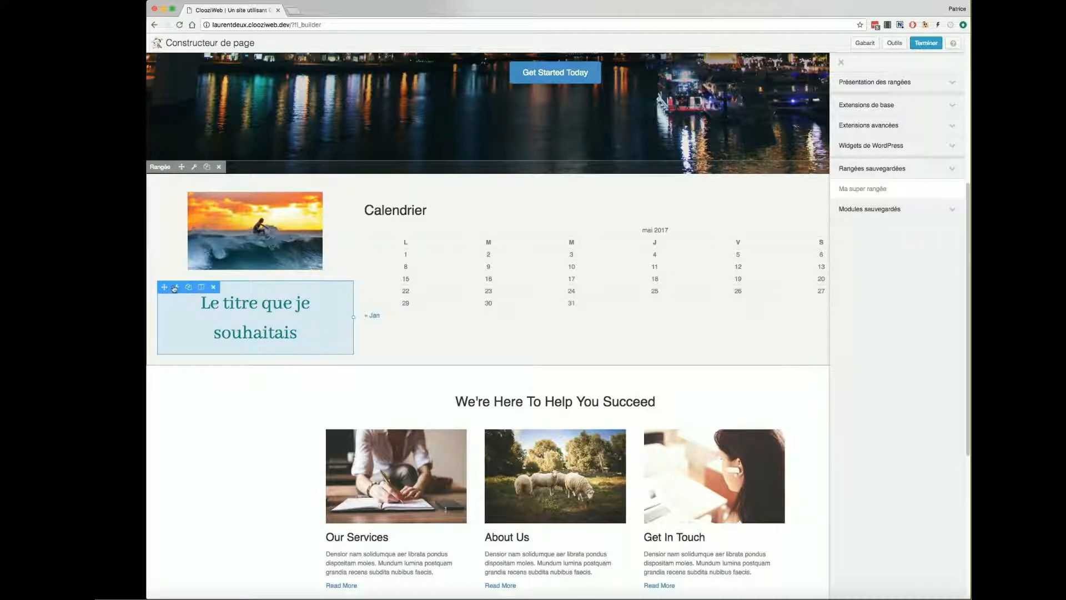
left_click(175, 287)
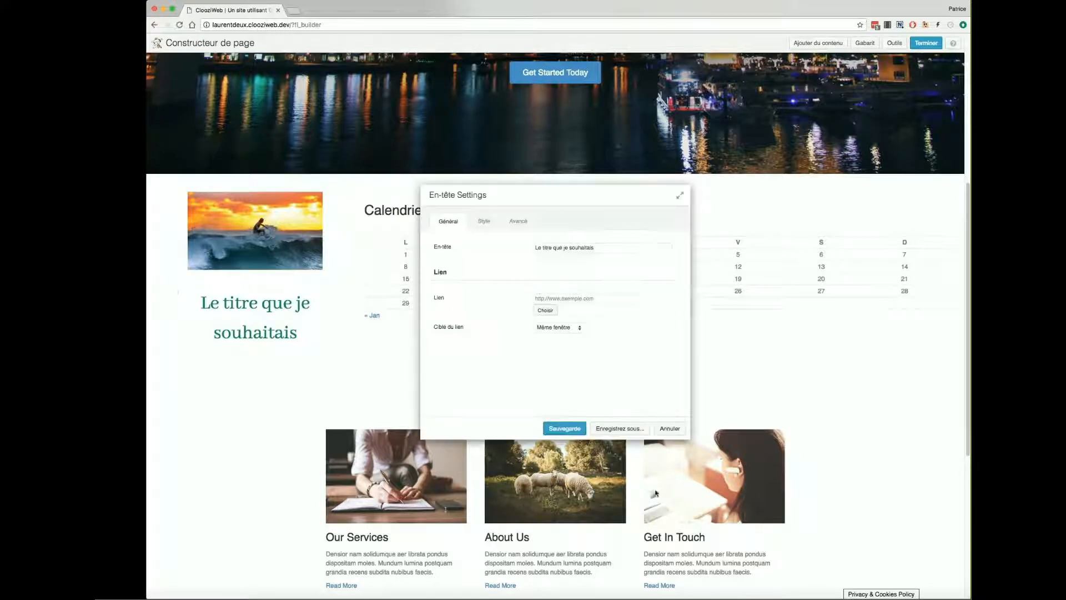
left_click(630, 429)
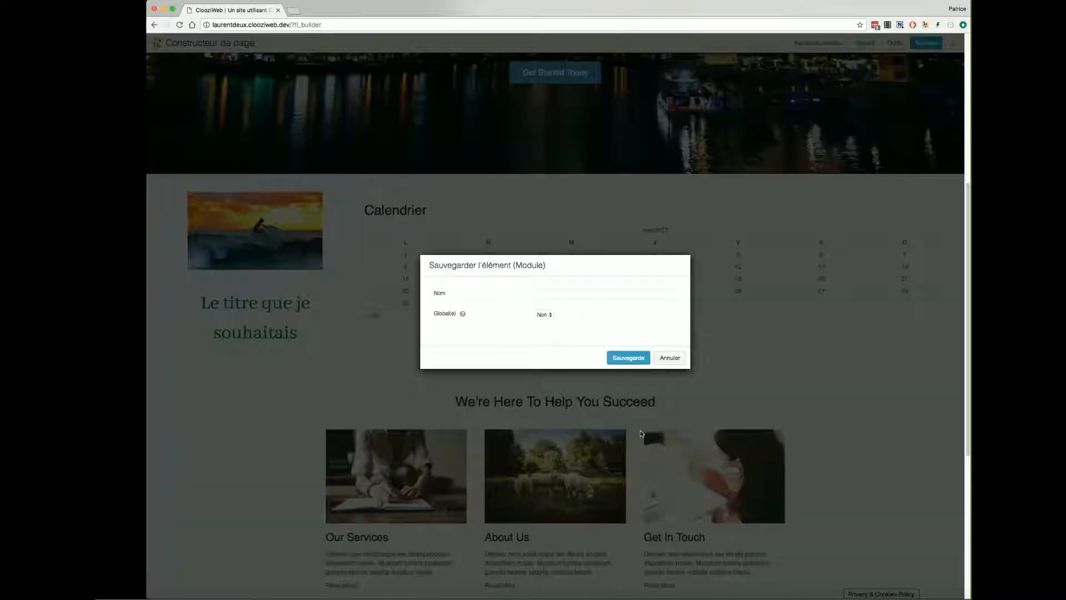
left_click(568, 295)
left_click(626, 357)
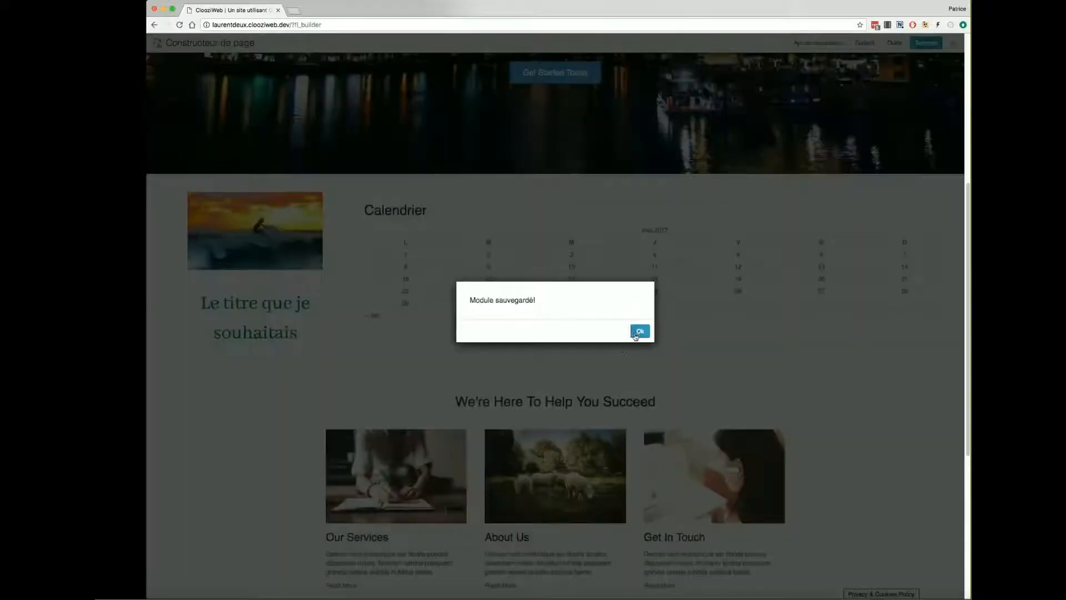
left_click(641, 334)
Insert the saved module "Mon module maison" below the "We're Here To Help You Succeed" heading and save its settings as they are
scroll(806, 419, "down", 2)
left_click(810, 42)
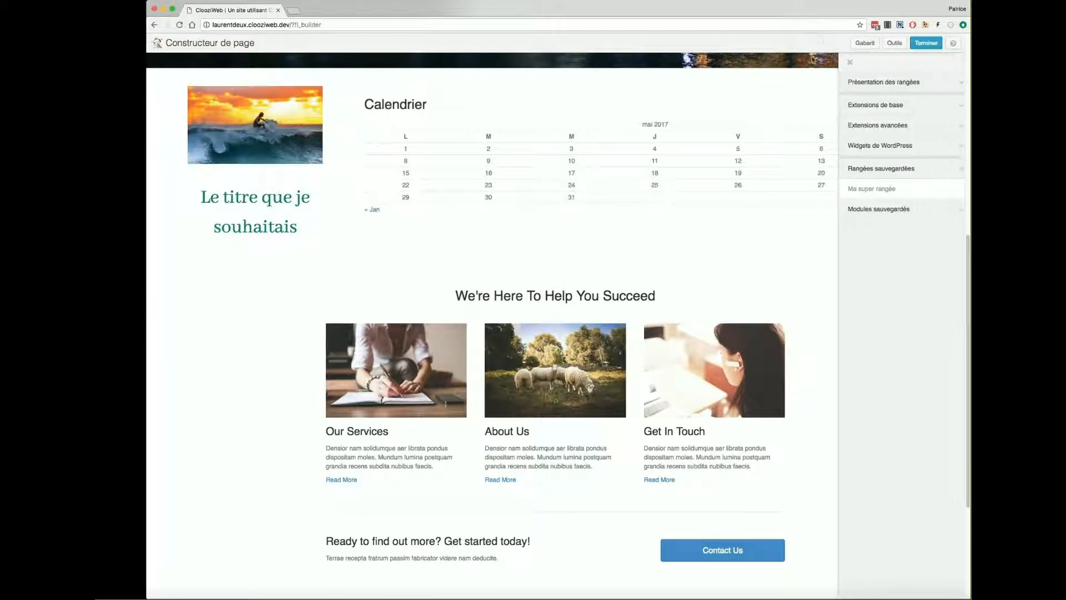
left_click(875, 209)
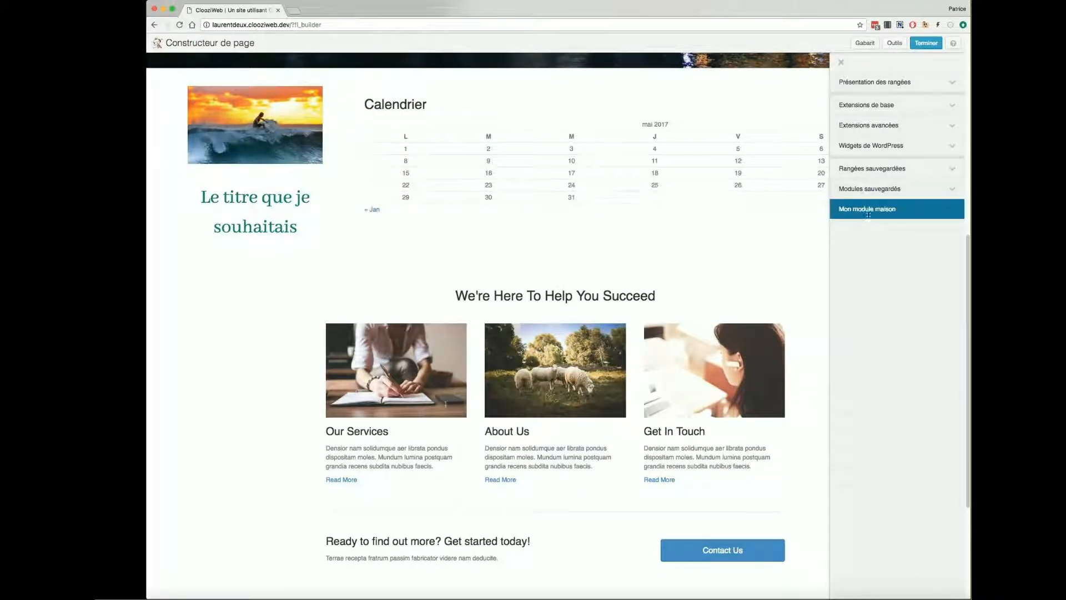
left_click_drag(882, 210, 541, 392)
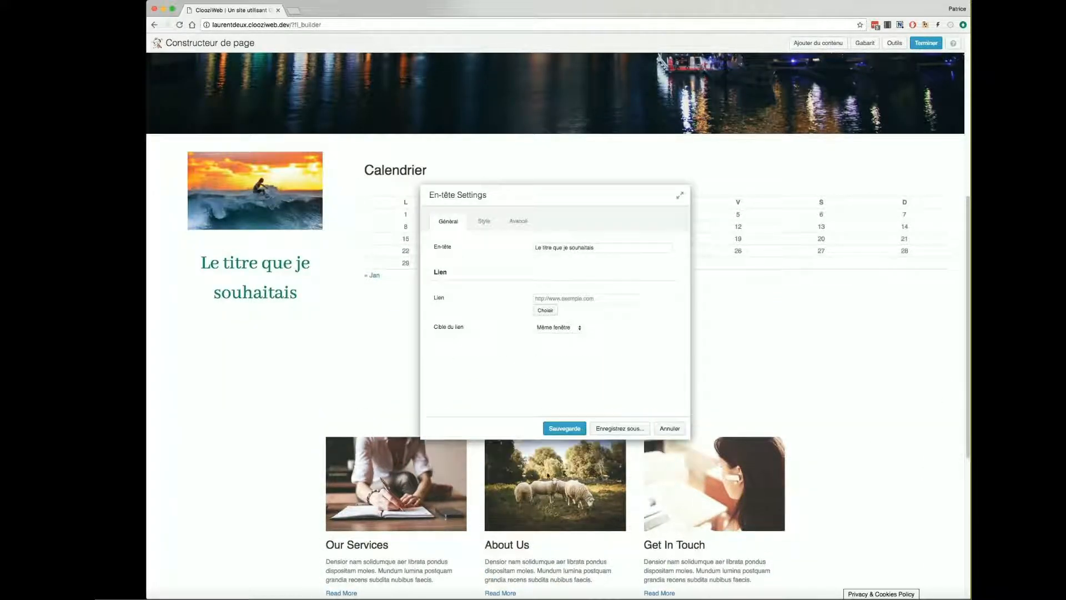
left_click(564, 428)
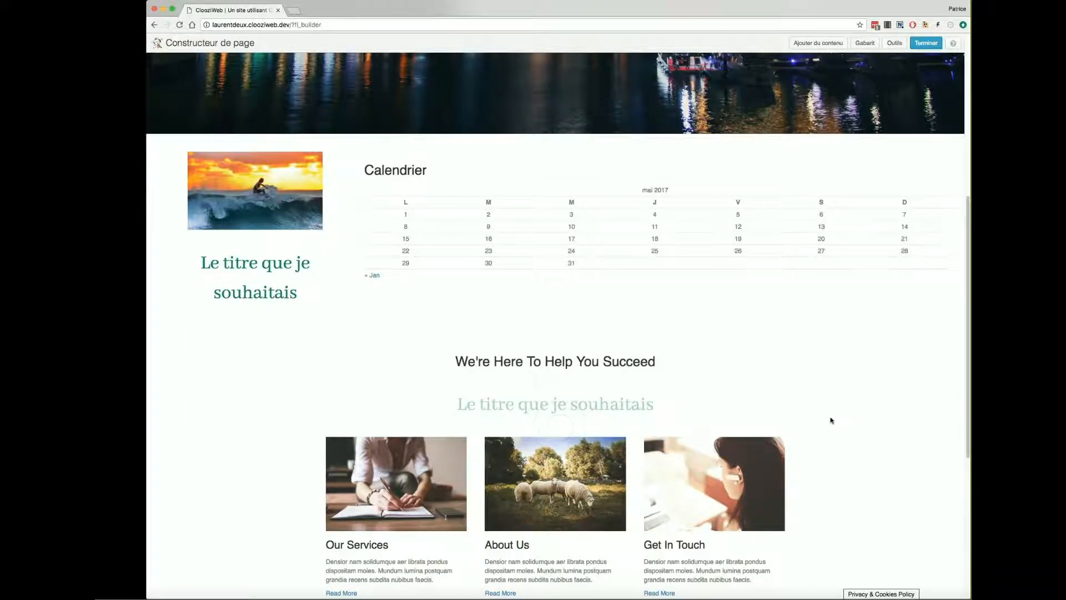
scroll(830, 419, "down", 1)
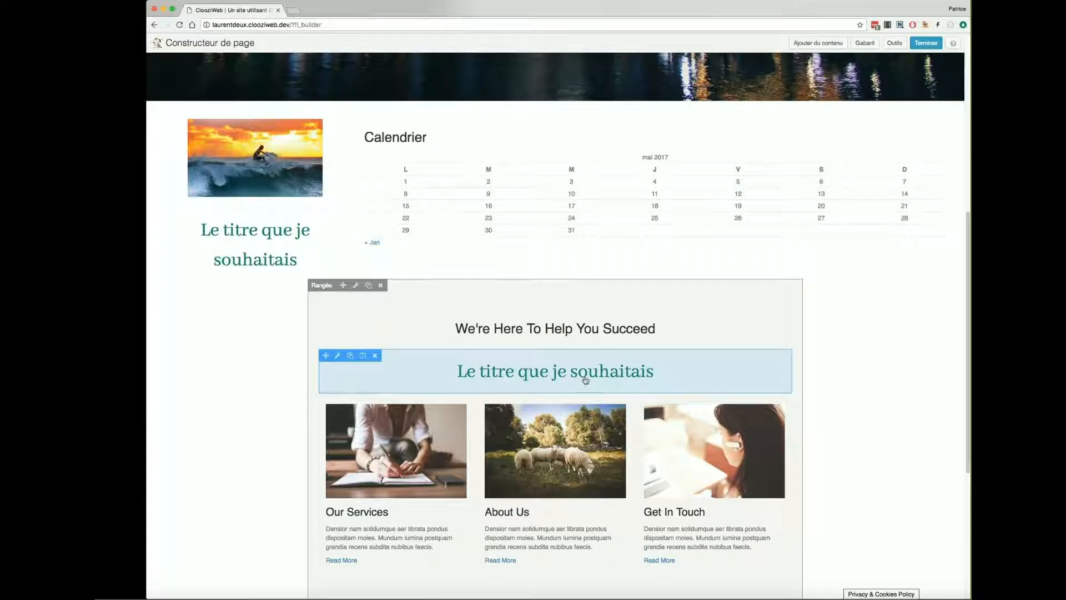
scroll(259, 493, "down", 3)
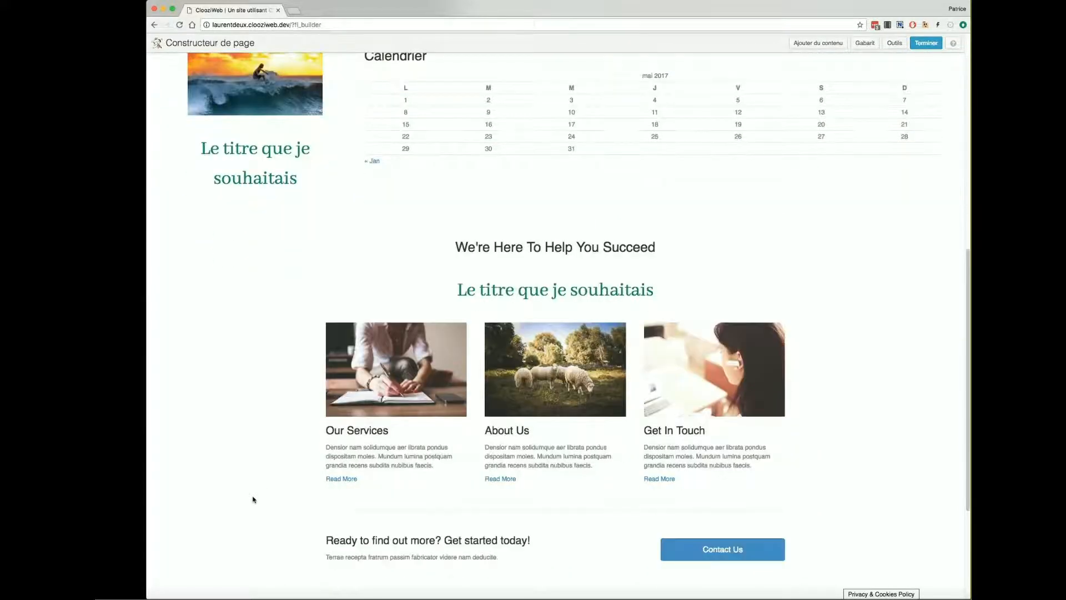
scroll(253, 499, "down", 4)
scroll(252, 499, "down", 12)
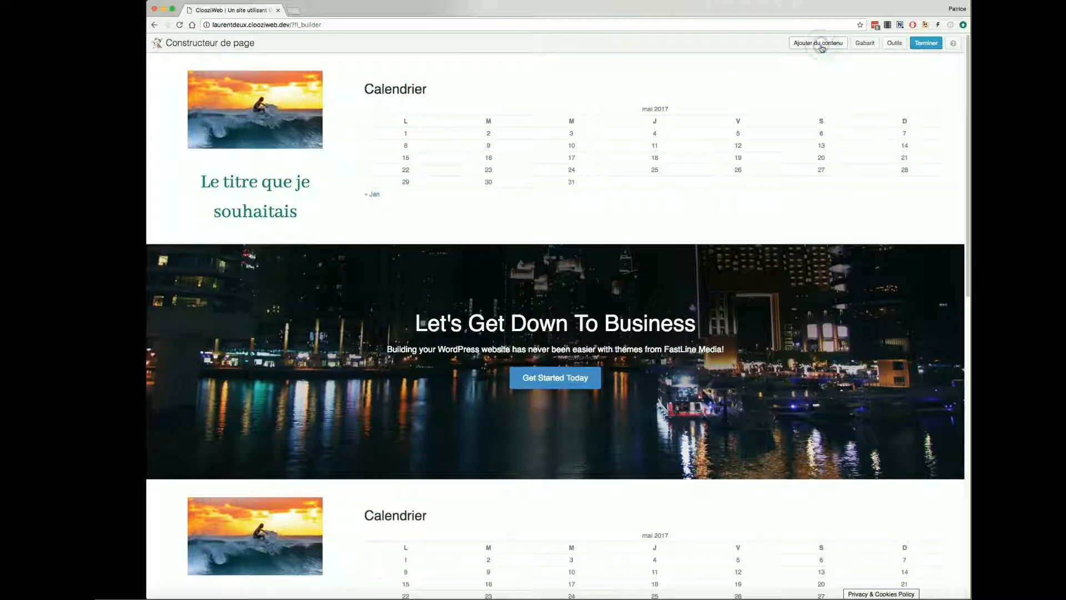
Examine the row layouts, basic modules, saved rows and saved modules available for adding content
left_click(820, 44)
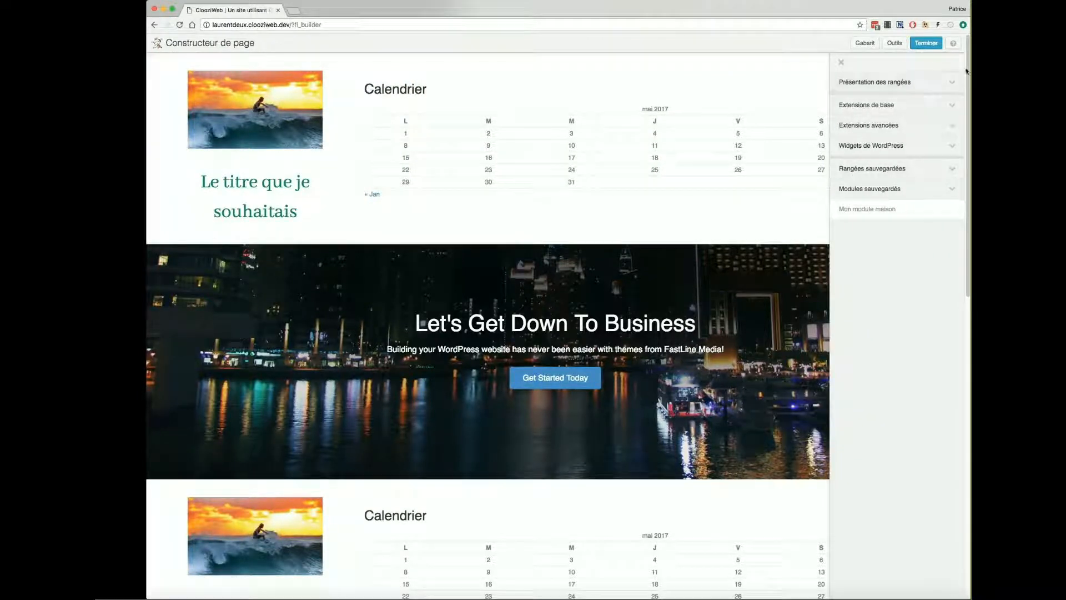
left_click(952, 84)
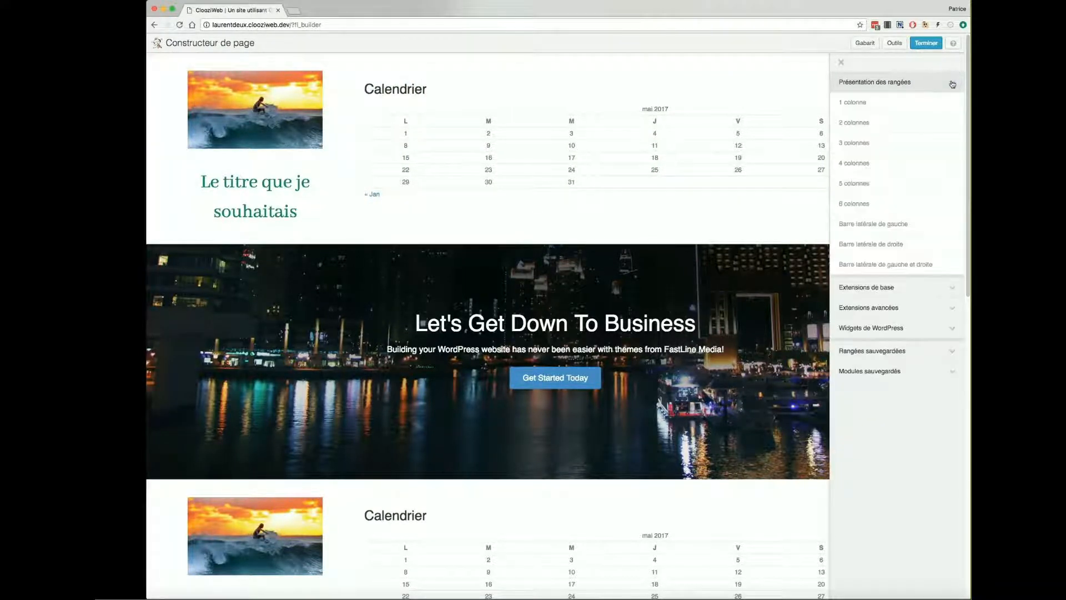
left_click(952, 84)
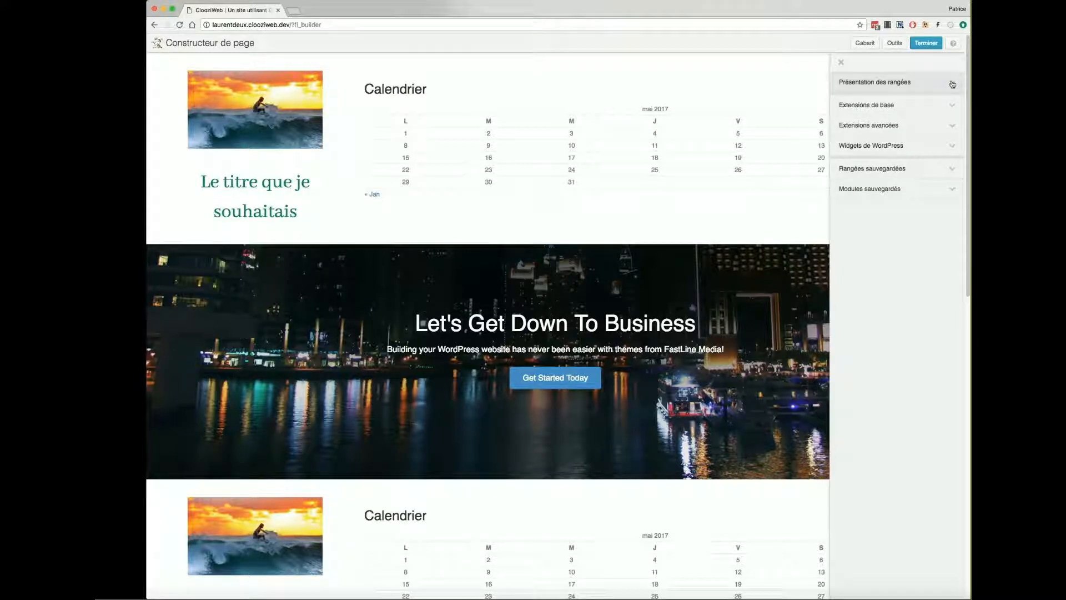
left_click(953, 104)
left_click(953, 105)
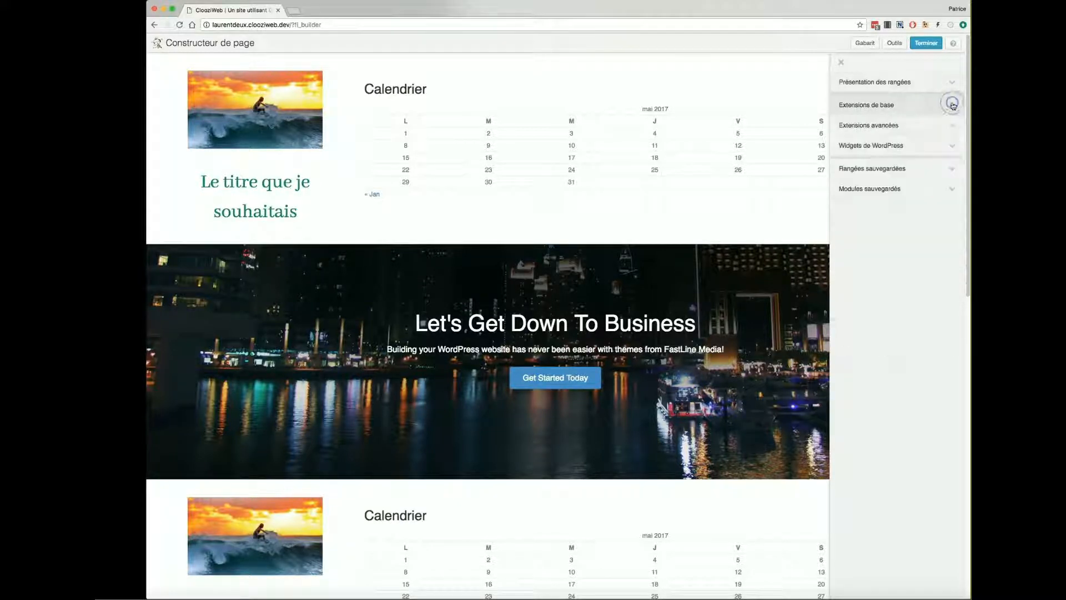
left_click(953, 169)
left_click(953, 209)
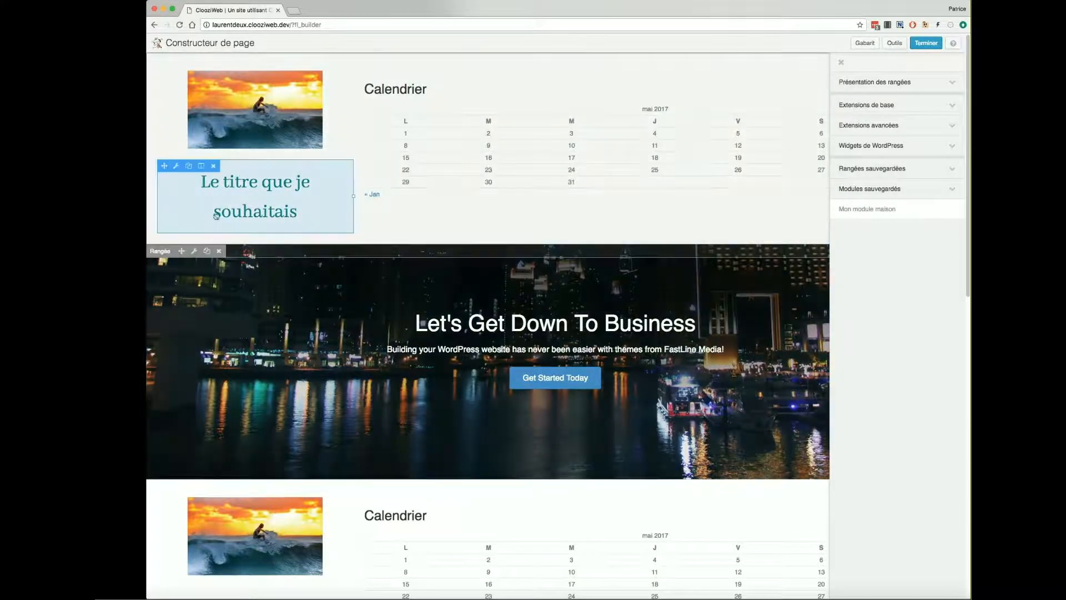
Delete the copy of the calendar row above the banner at the top of the page and confirm the deletion
left_click(219, 251)
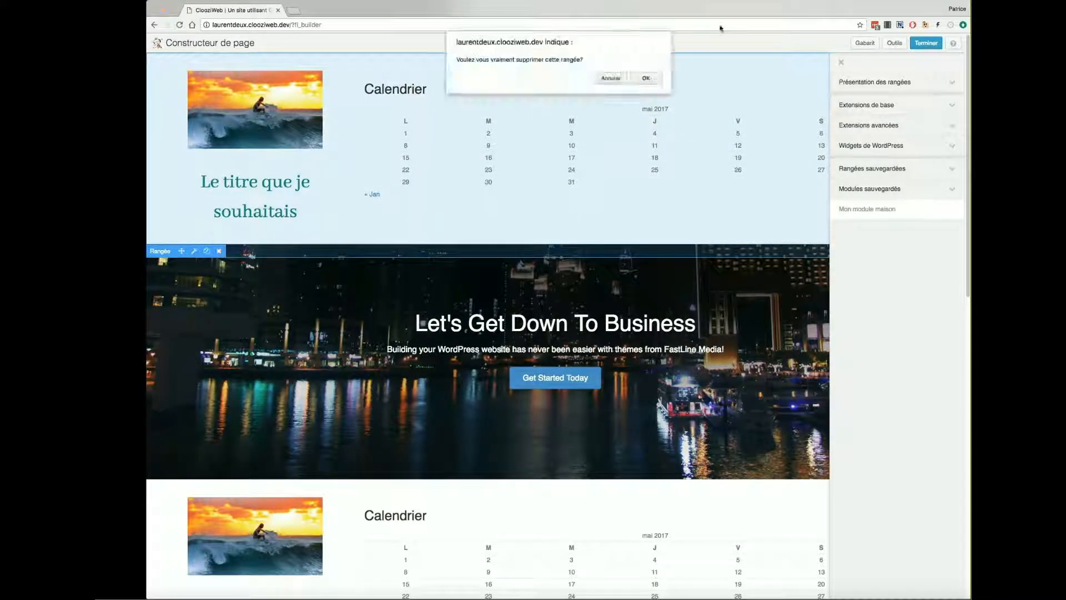
left_click(646, 78)
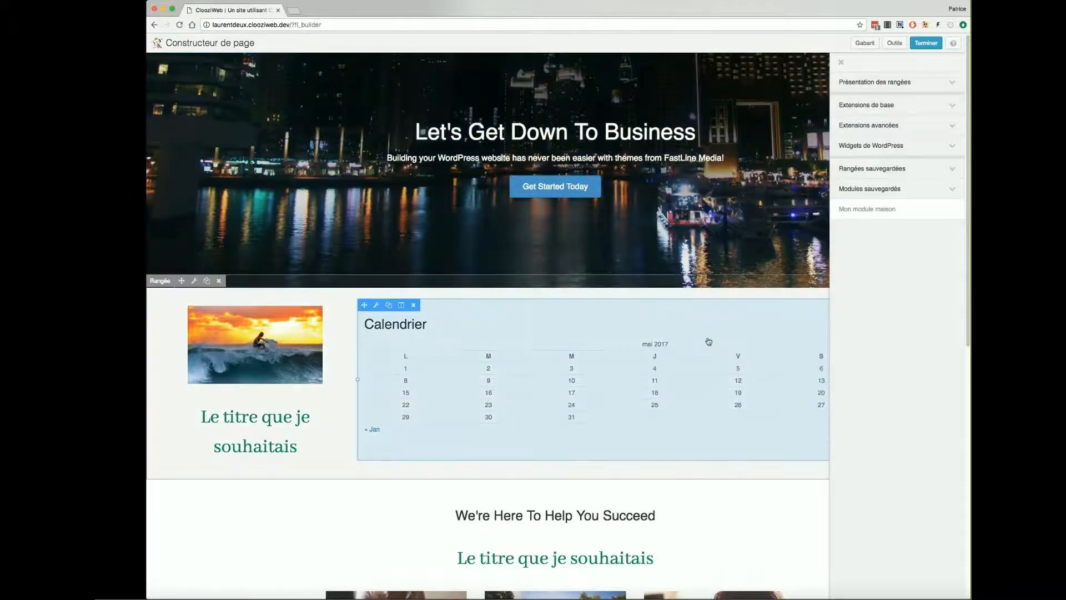
scroll(708, 341, "down", 2)
scroll(714, 308, "up", 2)
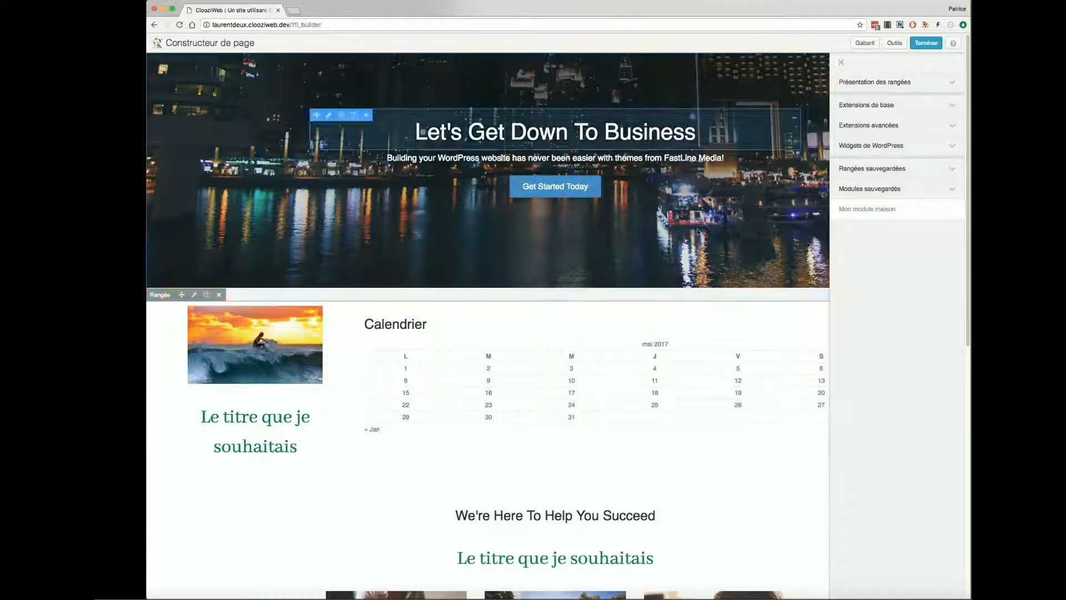
Delete the original calendar row directly below the banner and confirm the deletion
scroll(687, 276, "down", 3)
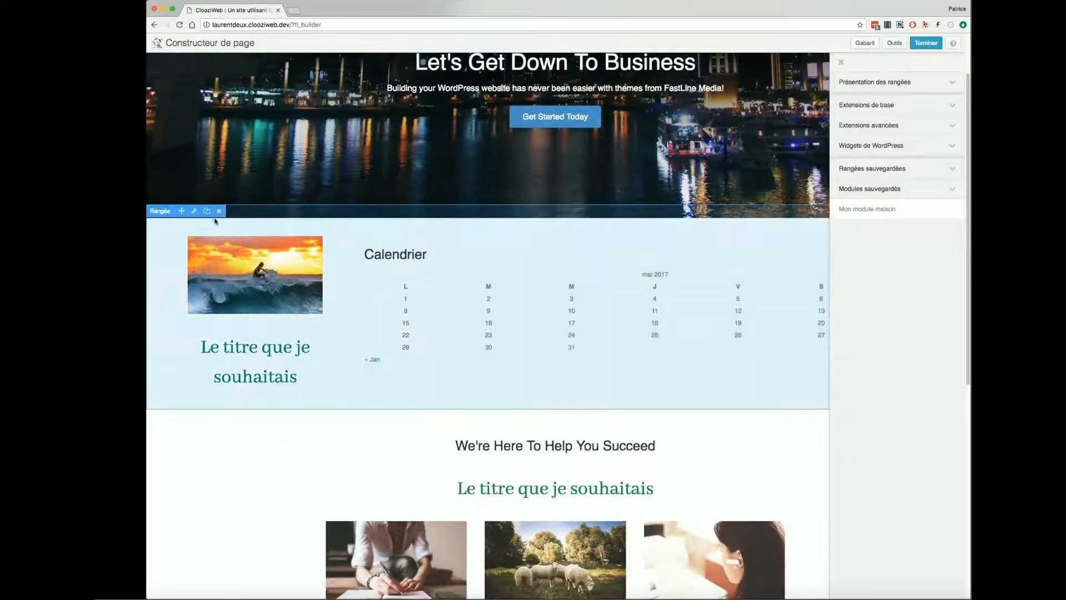
left_click(219, 212)
left_click(648, 78)
Append the landing page template "The Body Factory" to the existing page layout
left_click(864, 43)
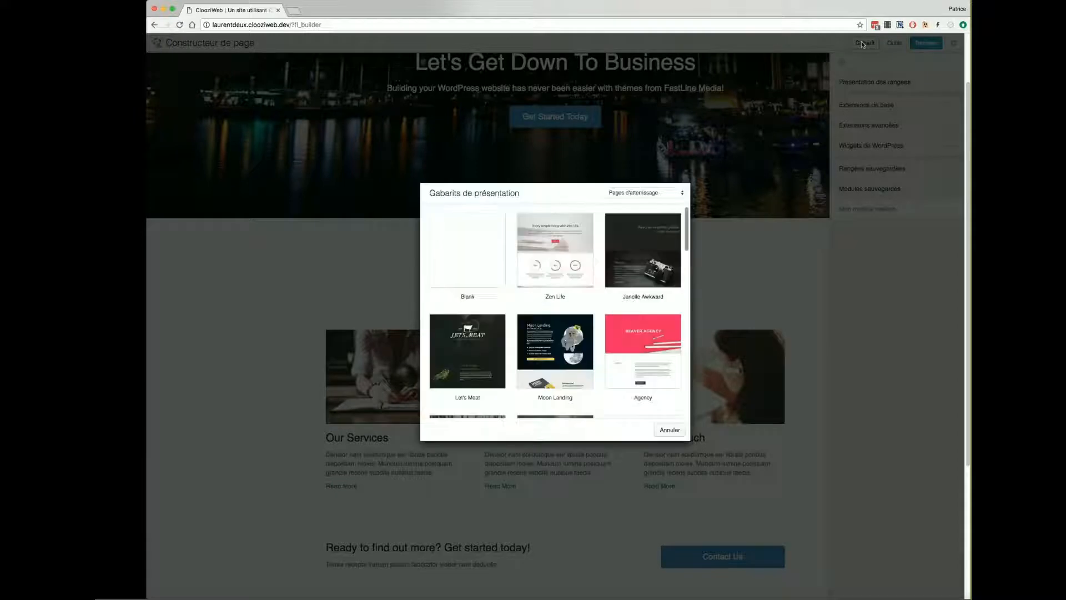
left_click_drag(688, 242, 698, 332)
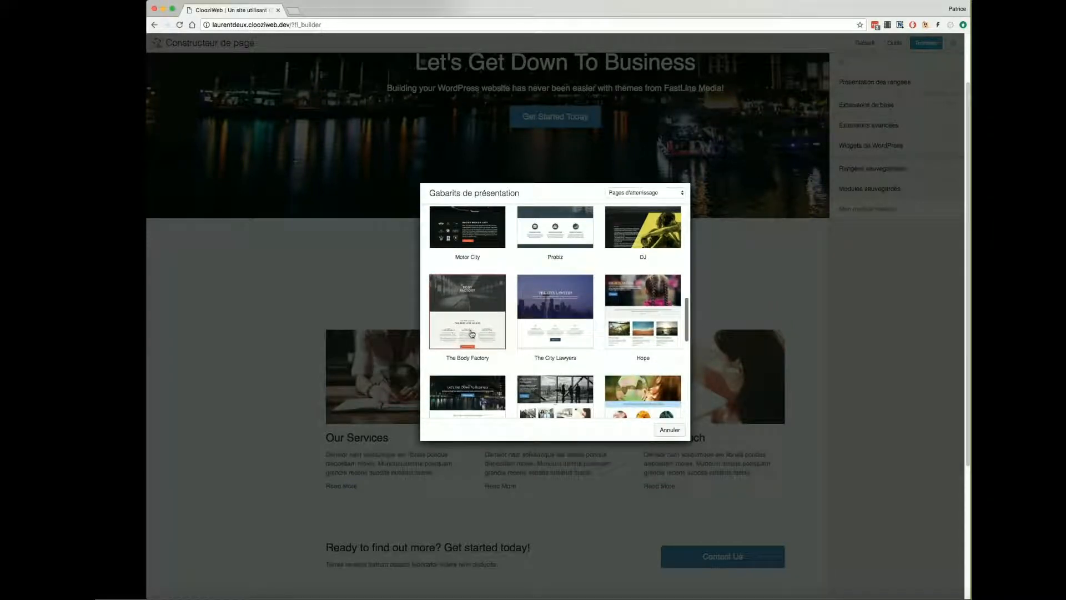
left_click(473, 304)
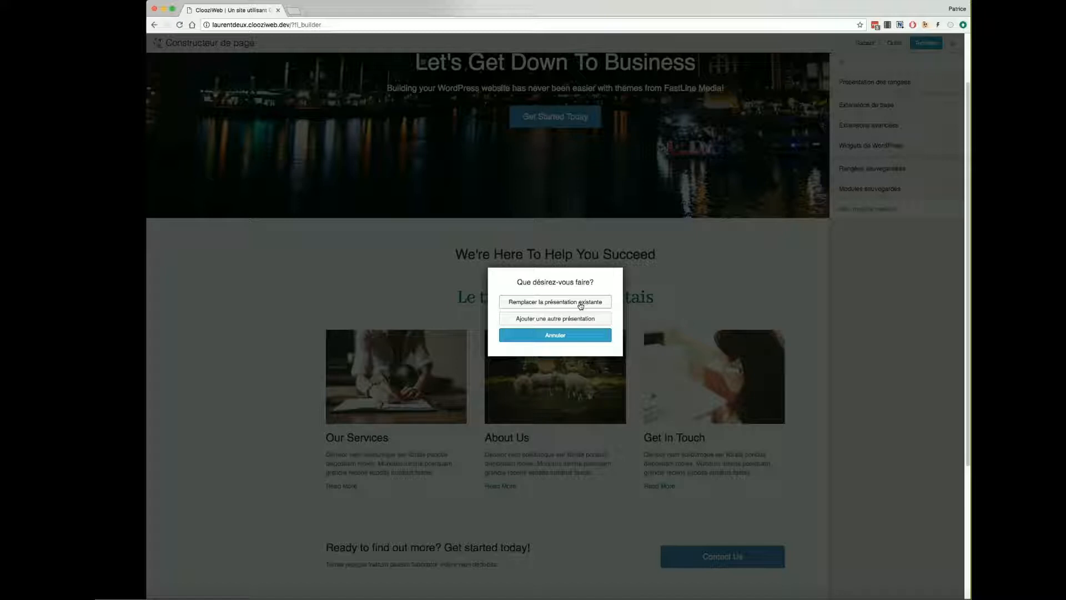
left_click(543, 322)
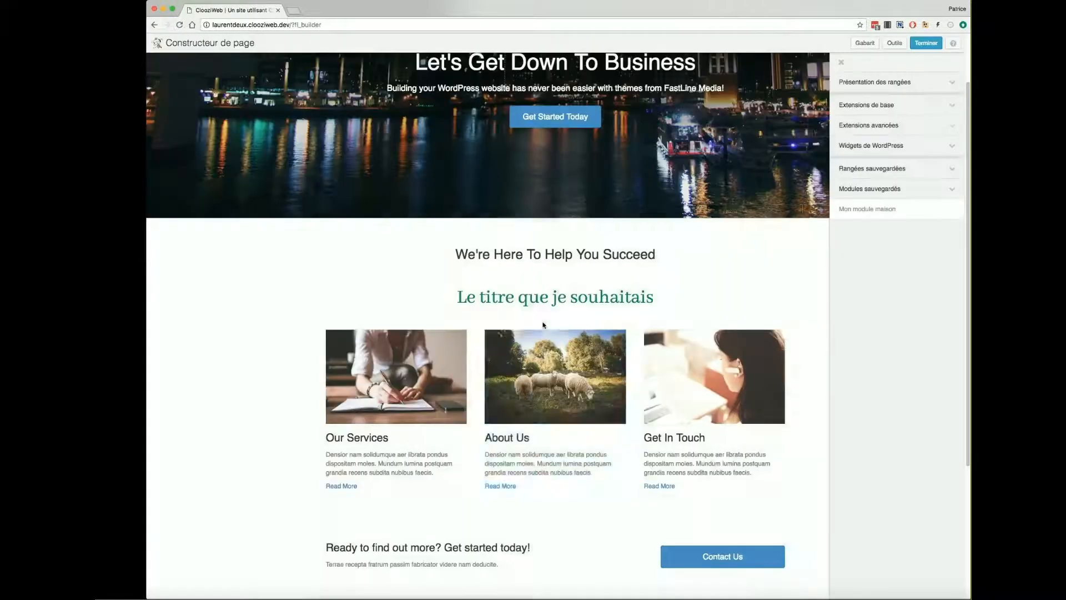
Move the "The Best Gym in NYC" row directly below the "Let's Get Down To Business" banner
scroll(406, 391, "down", 12)
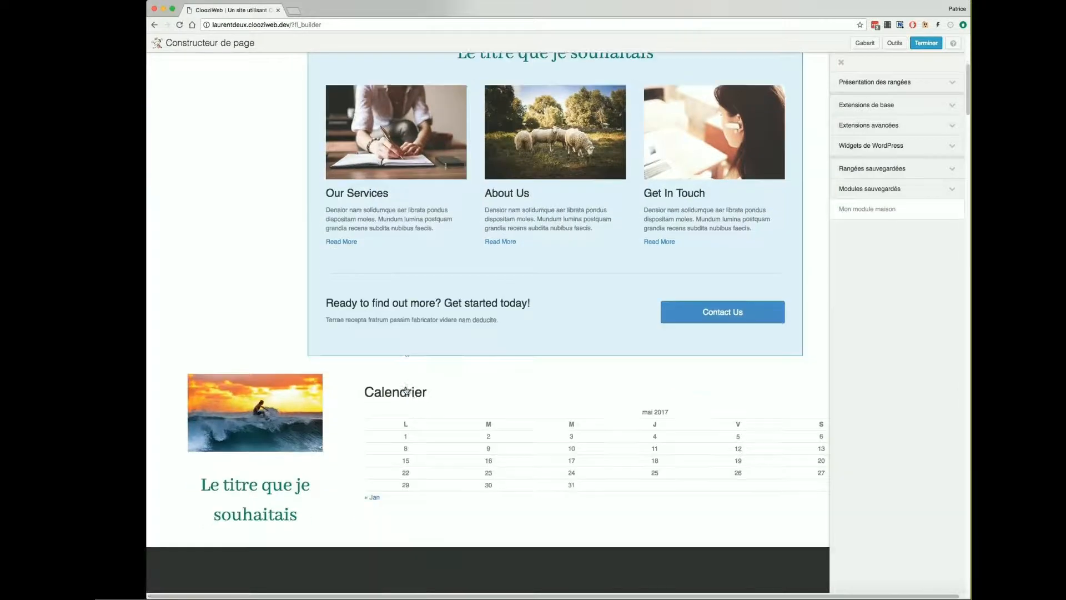
scroll(407, 390, "down", 10)
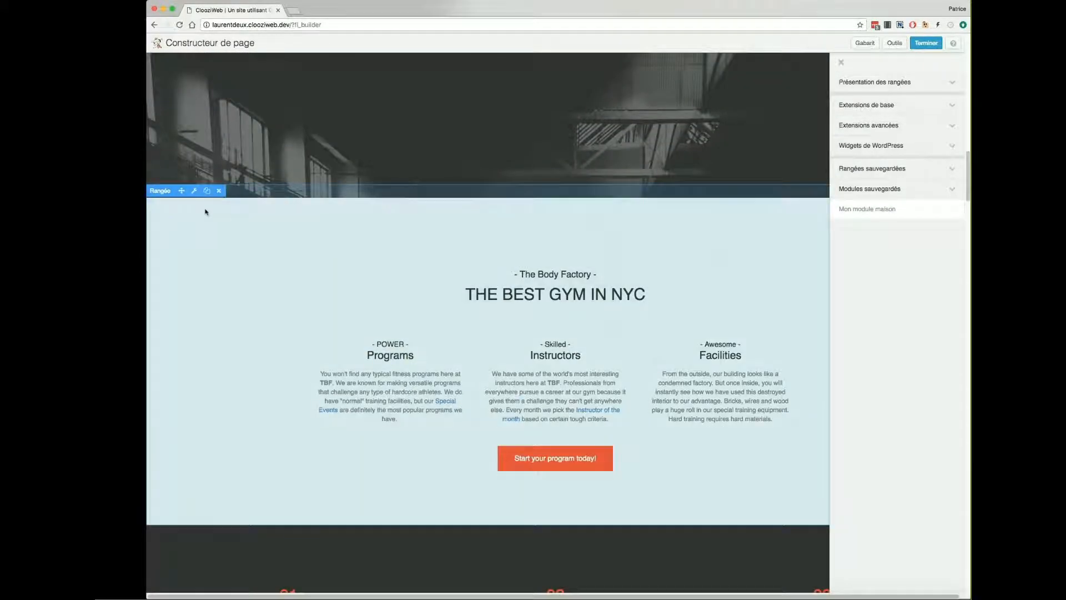
left_click_drag(181, 191, 197, 171)
scroll(199, 142, "down", 6)
scroll(199, 144, "up", 1)
scroll(199, 143, "up", 3)
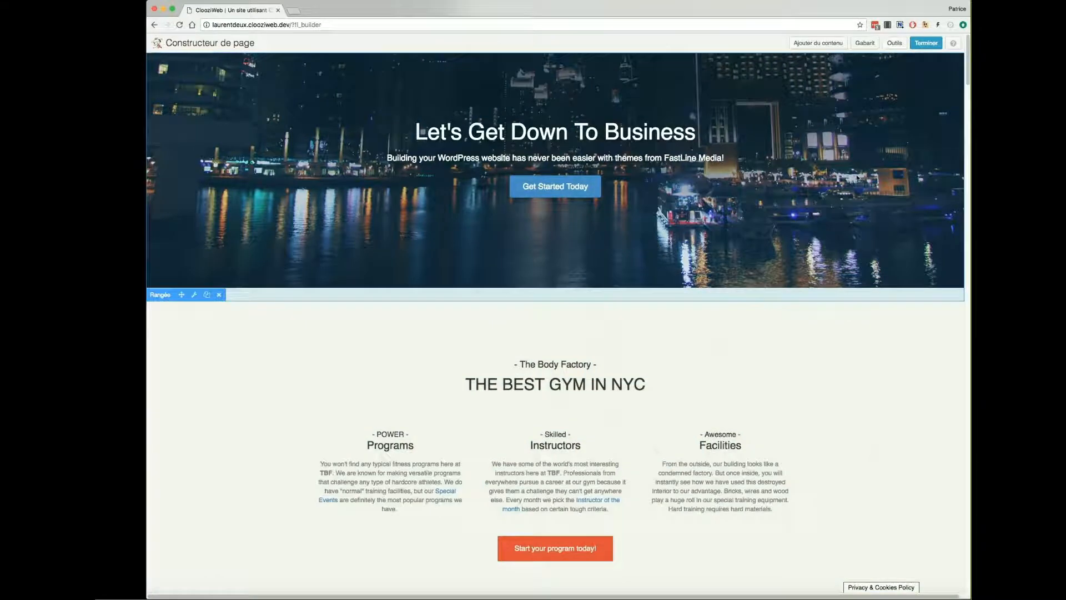
Delete the "Upcoming Special Events" row below the three numbered program steps and confirm the deletion
scroll(880, 368, "down", 12)
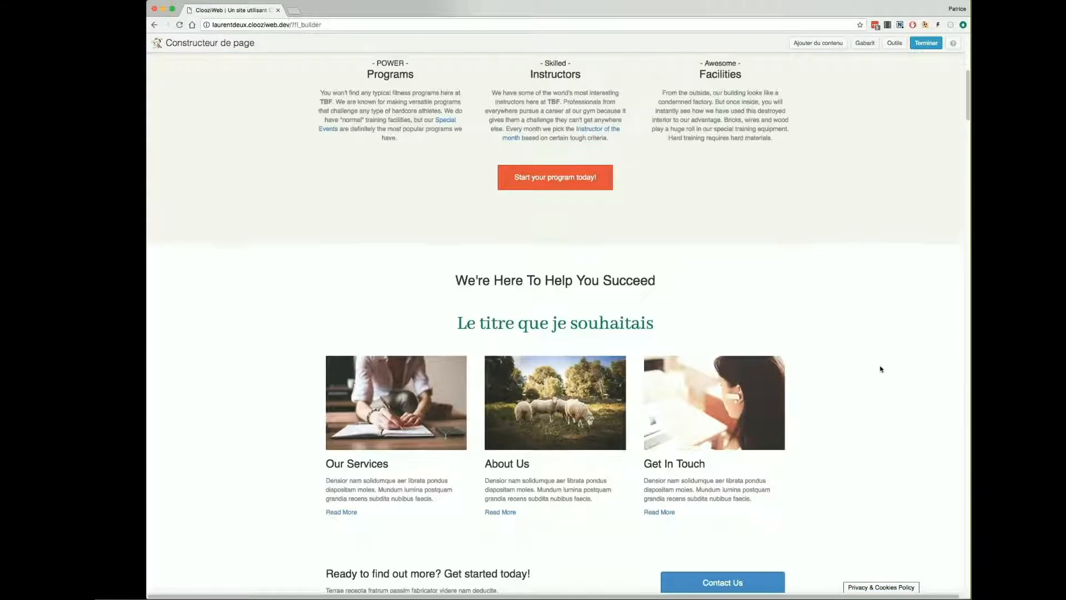
scroll(881, 369, "down", 6)
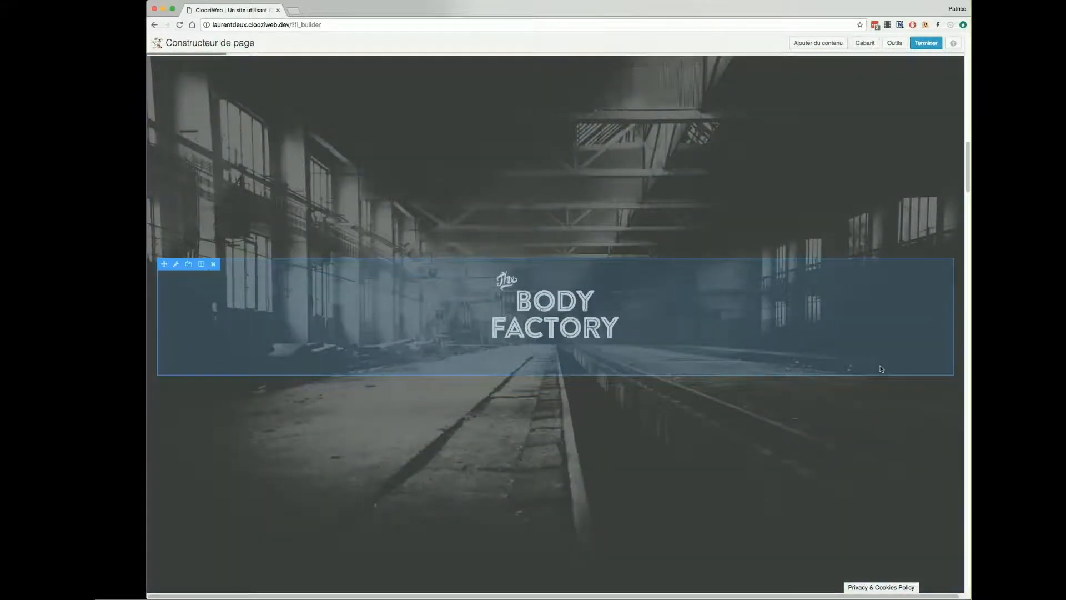
scroll(881, 369, "down", 7)
scroll(881, 368, "down", 3)
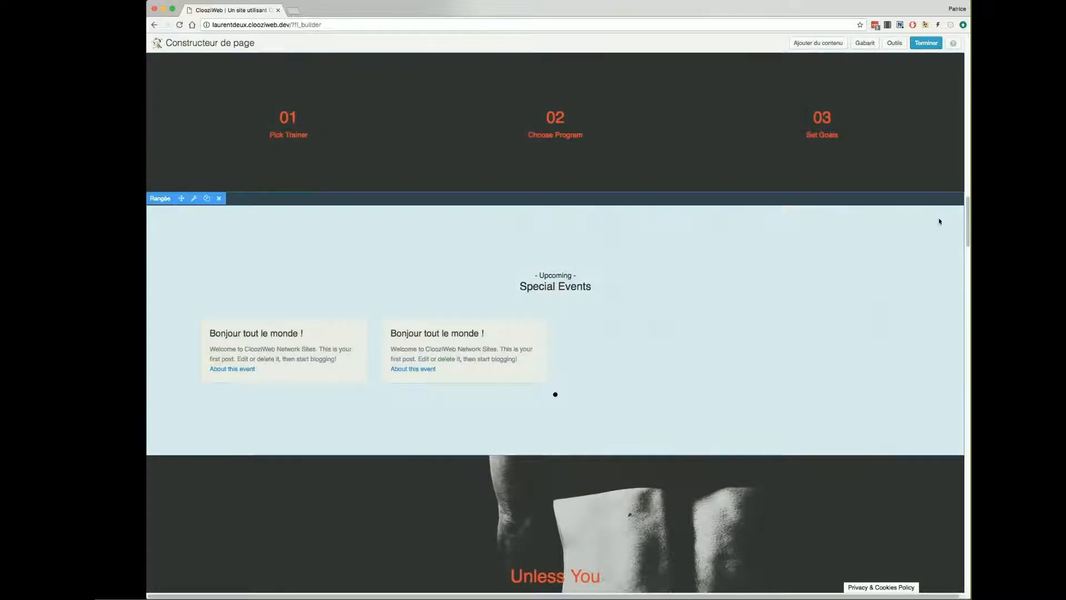
left_click(218, 198)
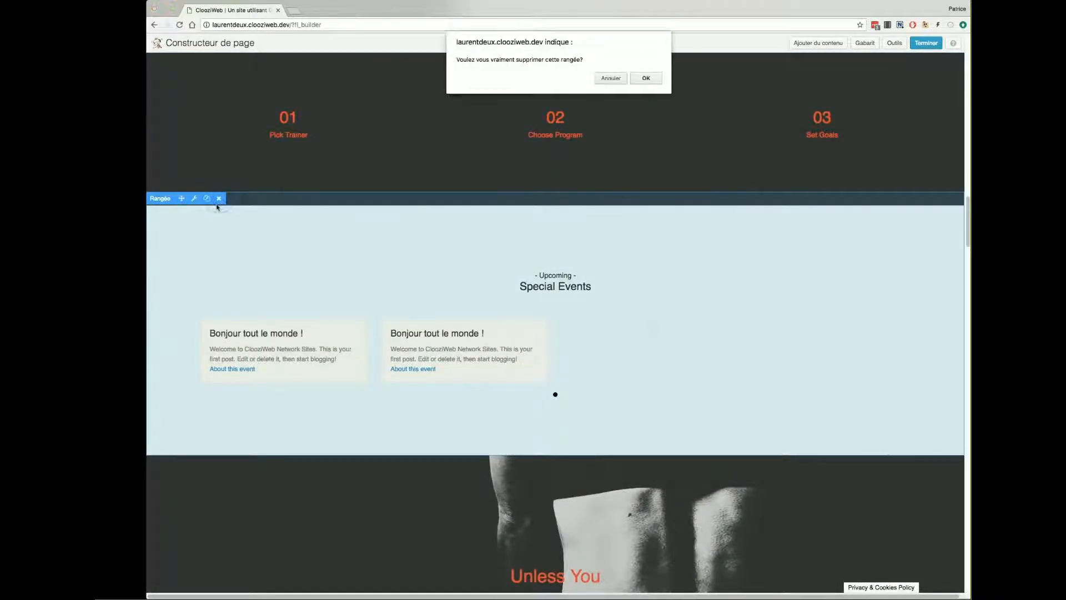
left_click(646, 78)
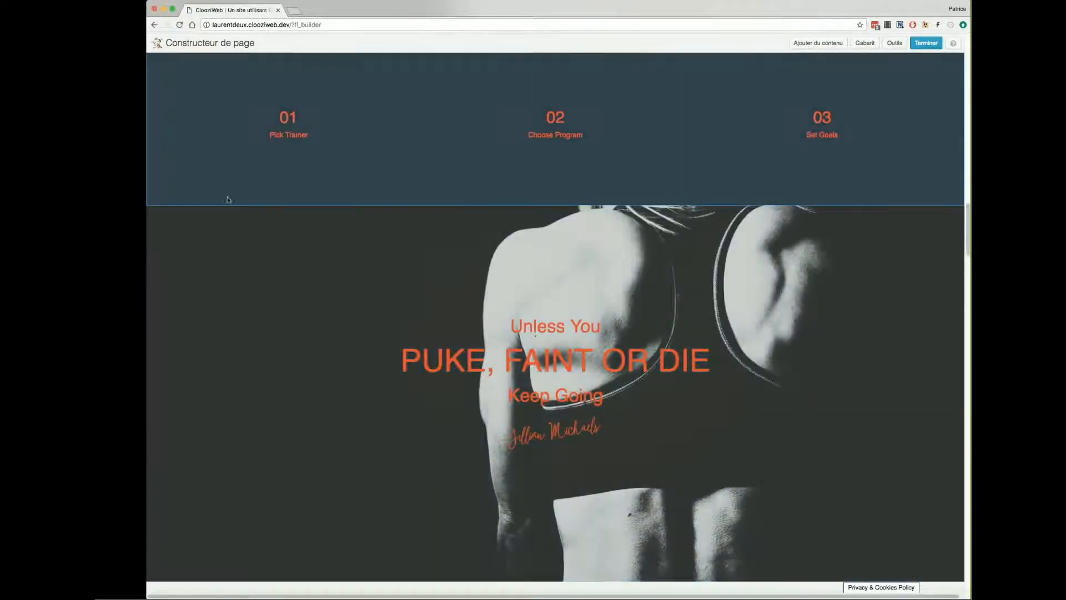
Delete the row with the photo of the woman with crossed arms below the pricing boxes and confirm
scroll(334, 425, "down", 2)
scroll(336, 425, "down", 10)
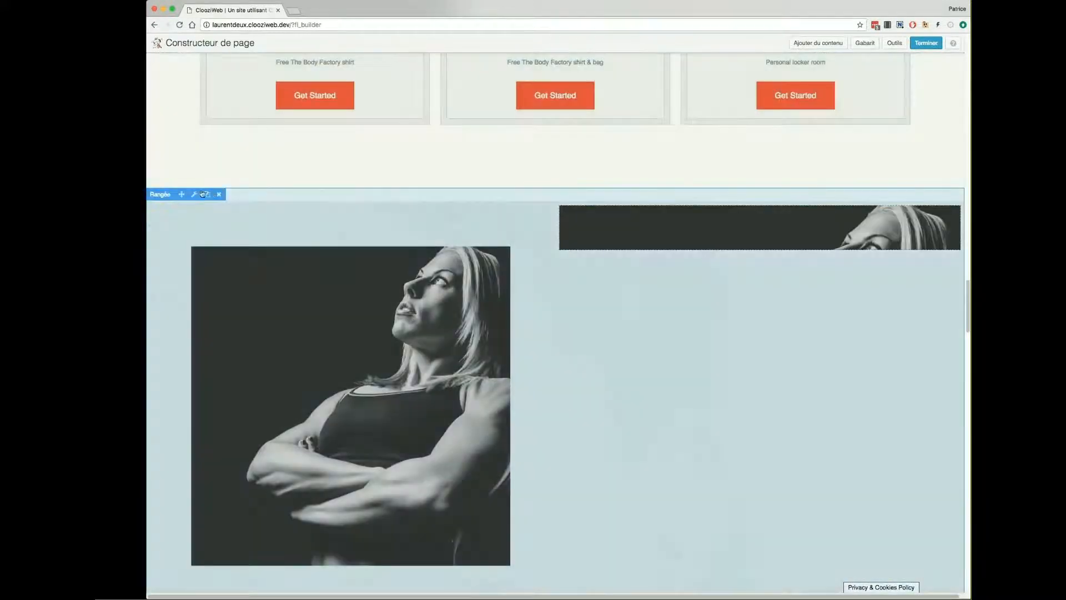
left_click(218, 194)
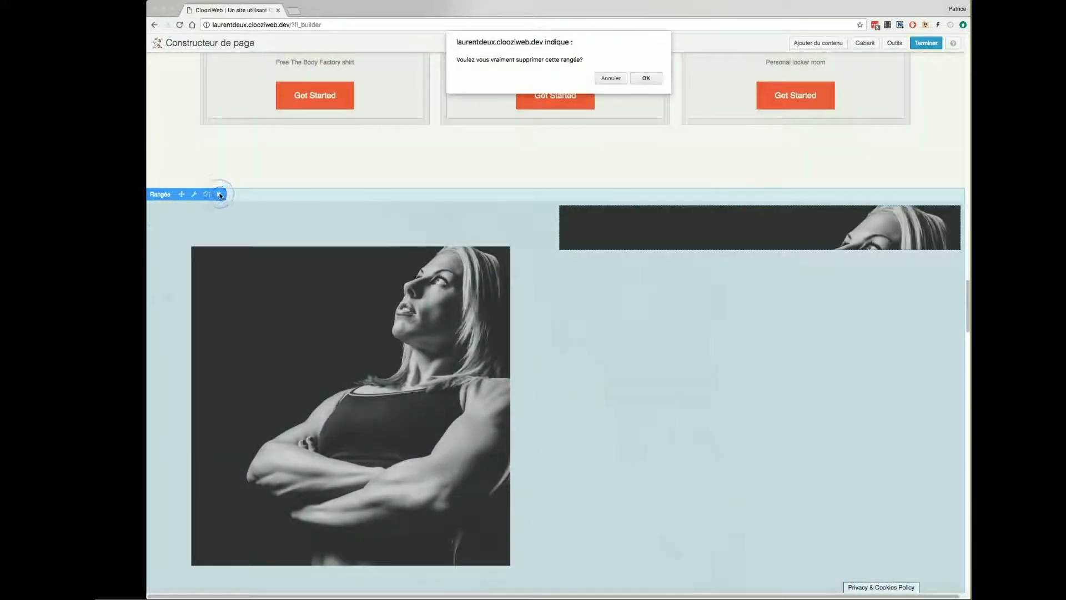
left_click(645, 78)
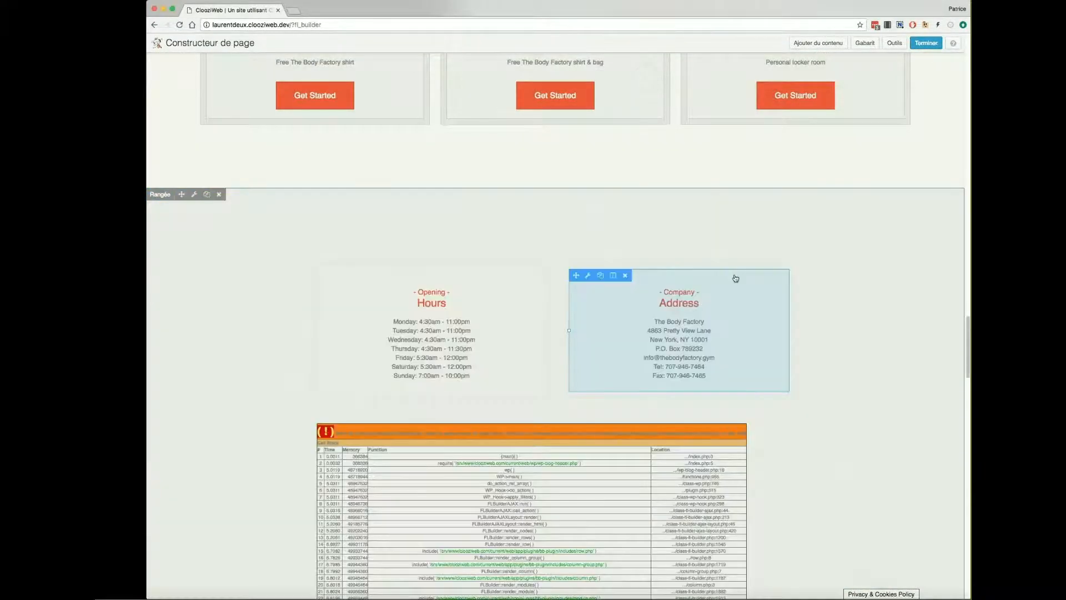
Check the "Vos gabarits" category of the layout templates and close the template list without applying anything
scroll(692, 287, "up", 9)
scroll(692, 288, "up", 15)
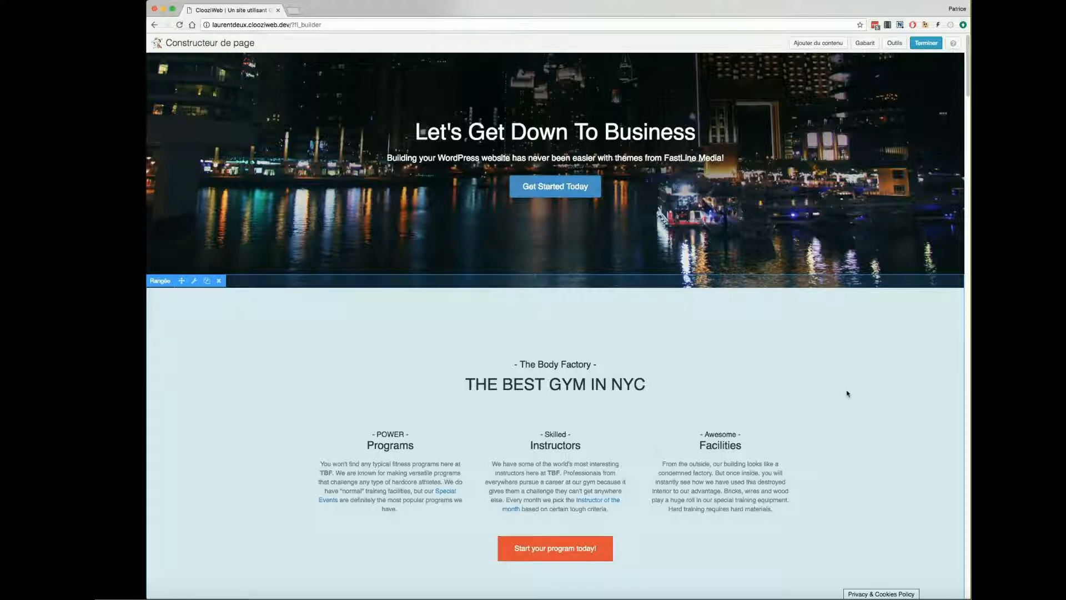
scroll(848, 393, "down", 3)
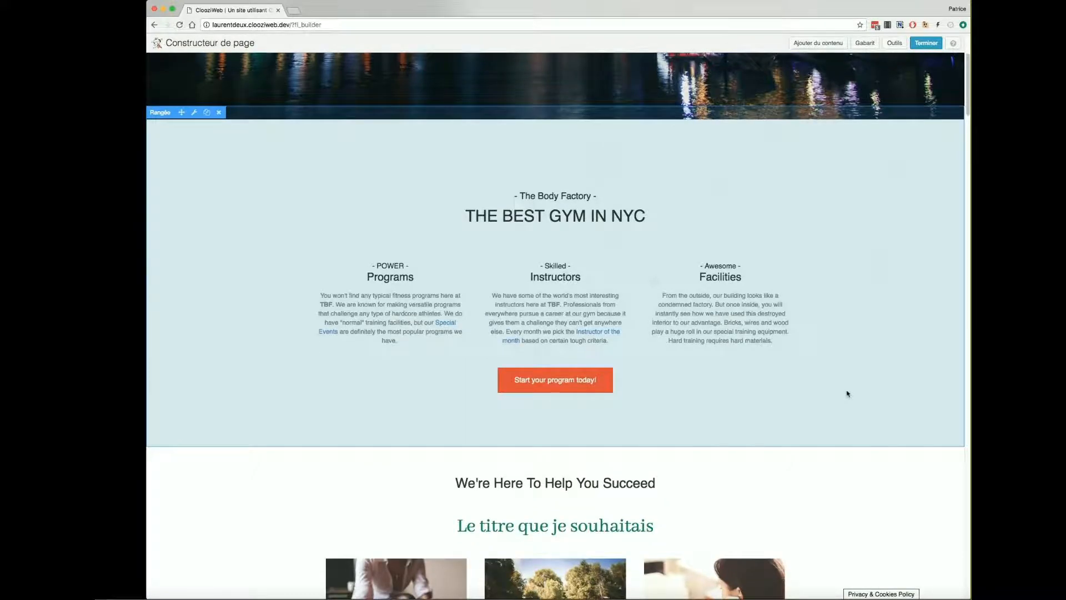
scroll(847, 393, "down", 3)
scroll(846, 393, "up", 6)
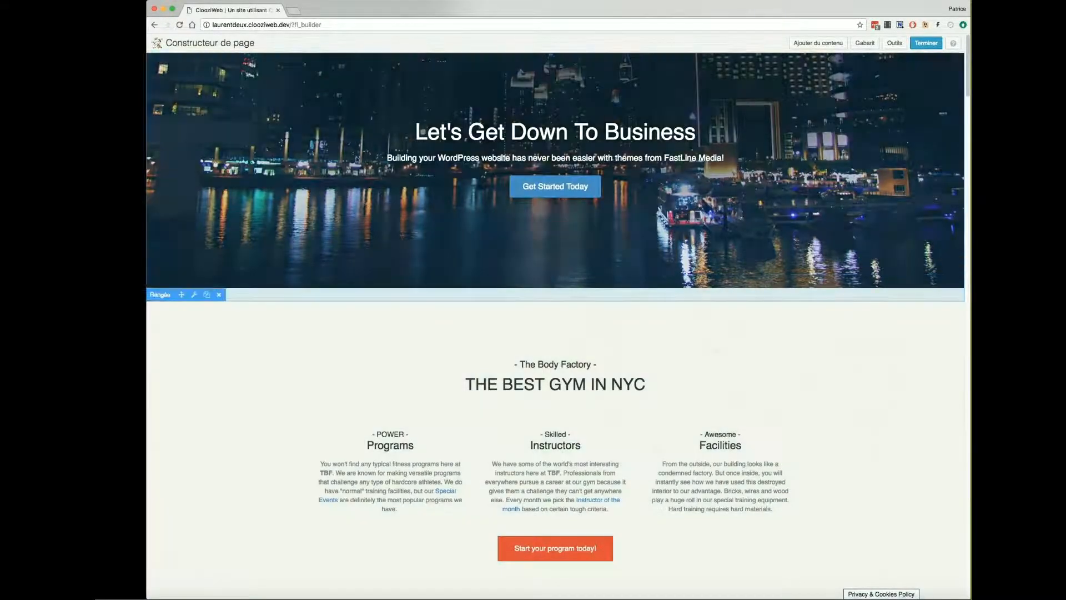
left_click(870, 45)
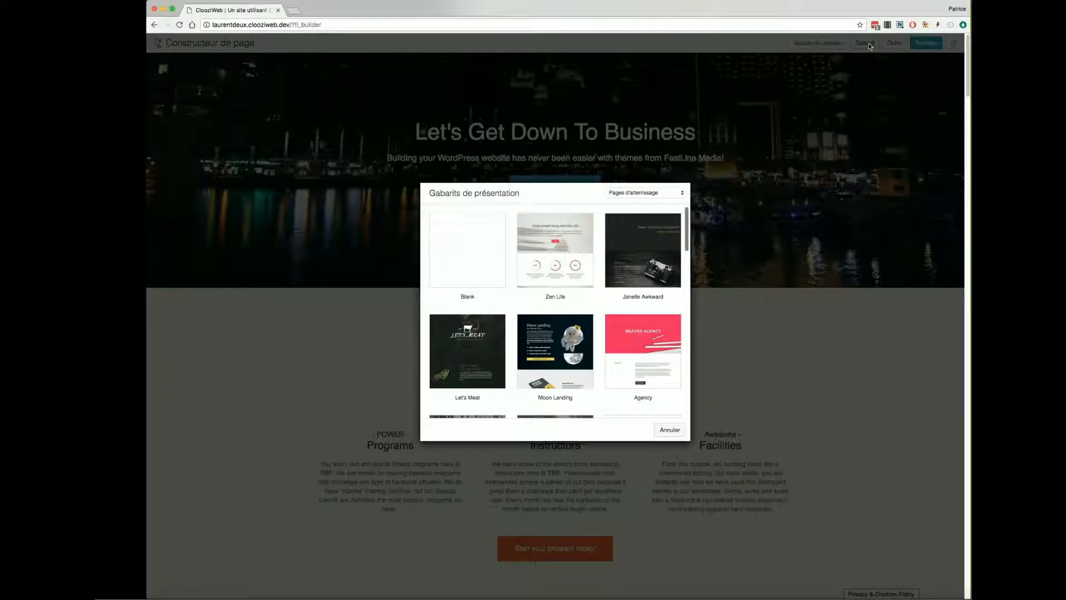
left_click(655, 192)
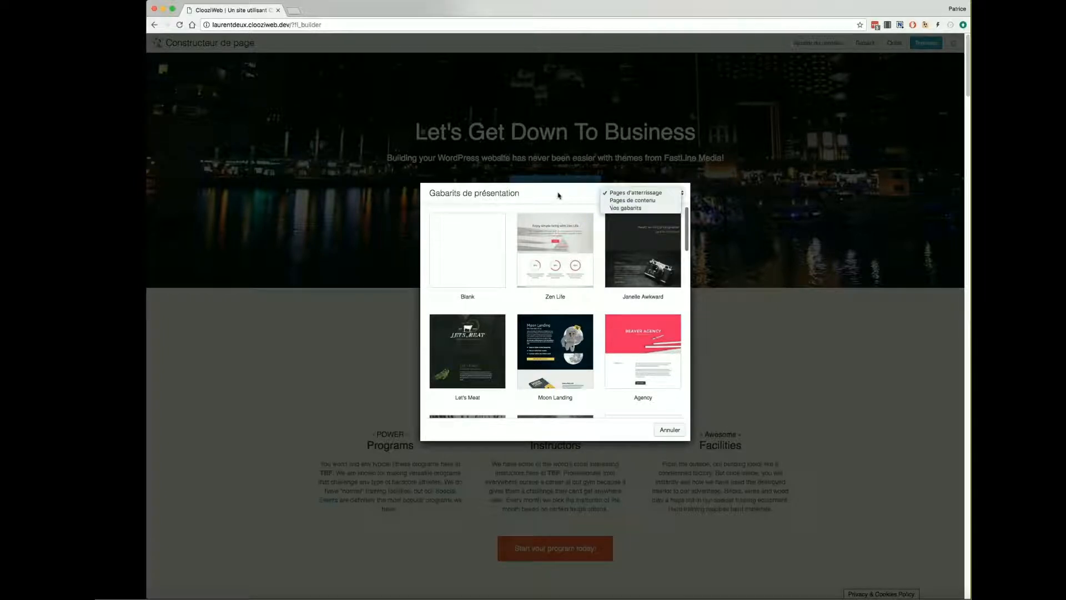
left_click(617, 209)
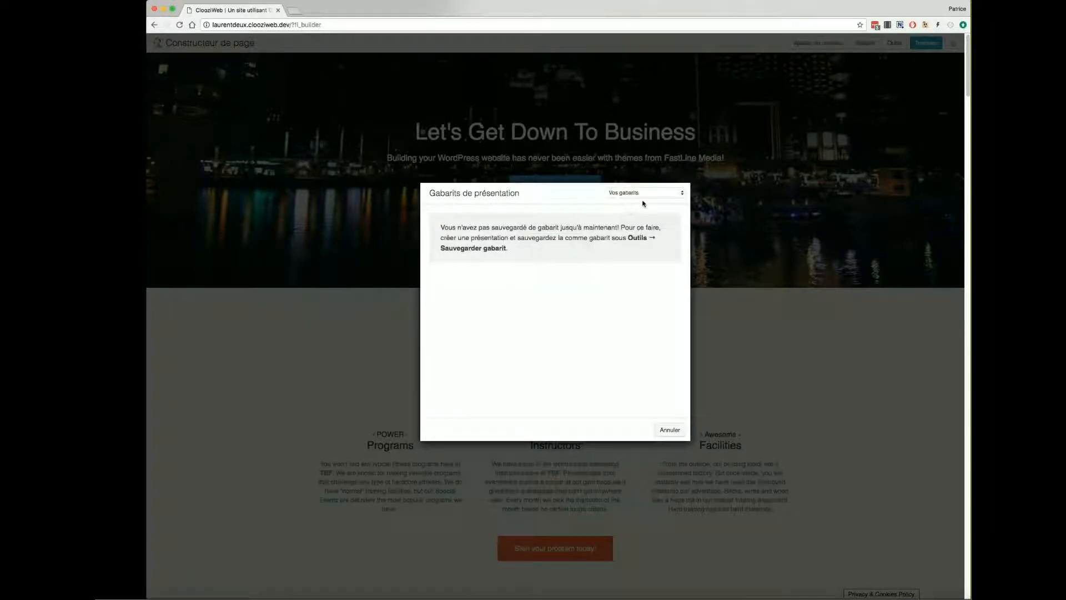
left_click(669, 429)
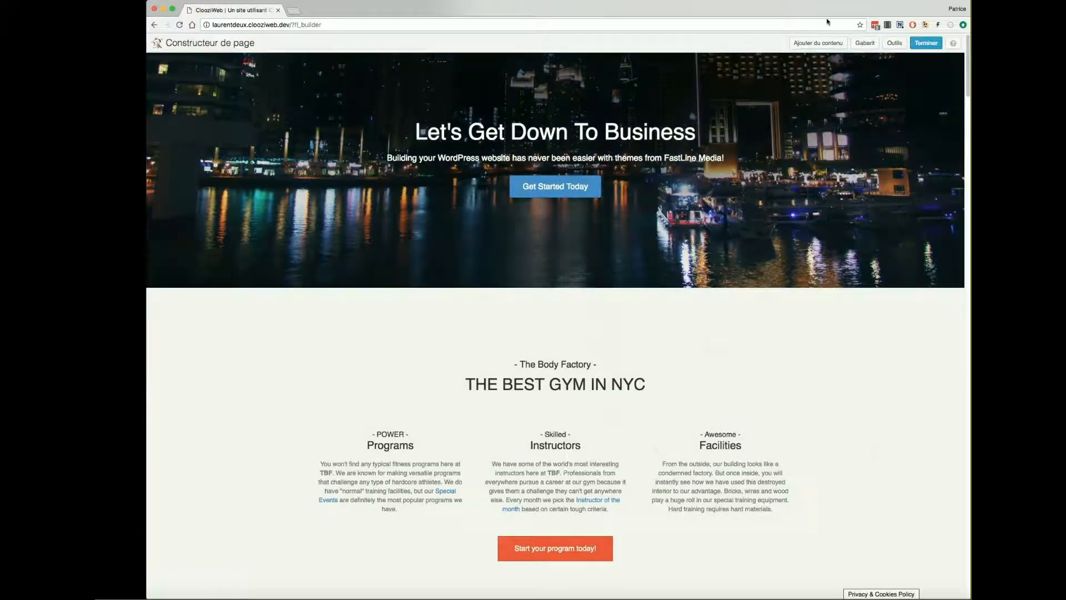
Save the current page layout as a reusable template named "Mon gabarit du jour"
left_click(895, 45)
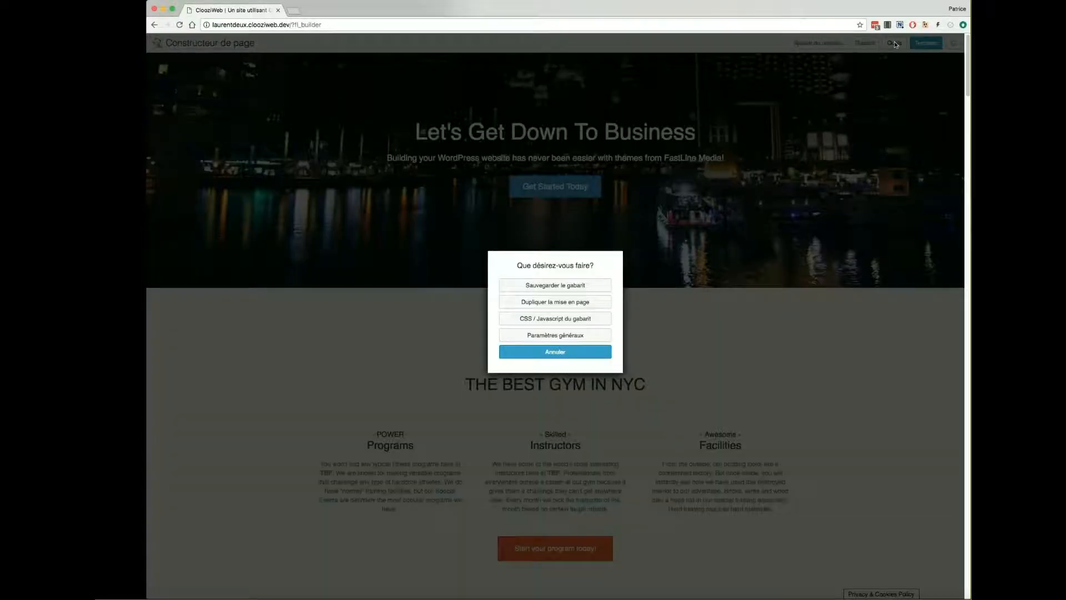
left_click(534, 286)
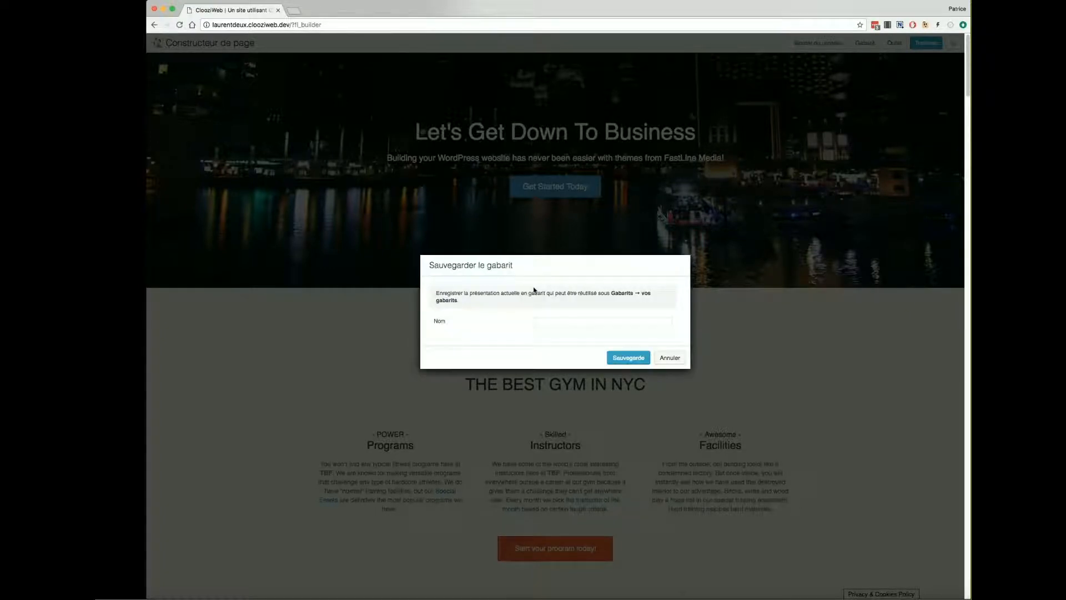
left_click(539, 322)
type("Mon gabarit du jour")
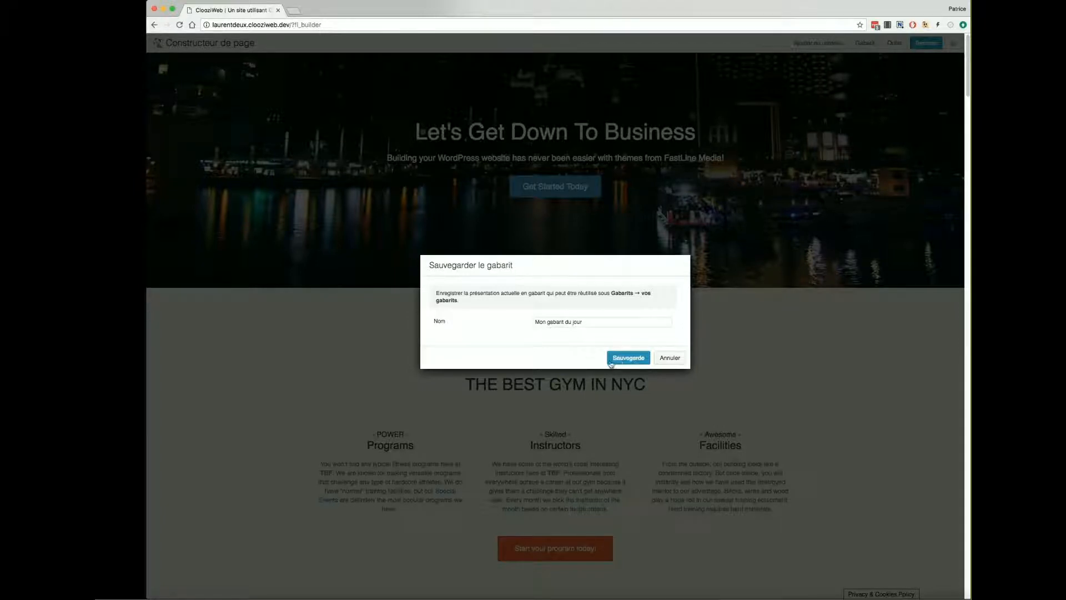
left_click(628, 358)
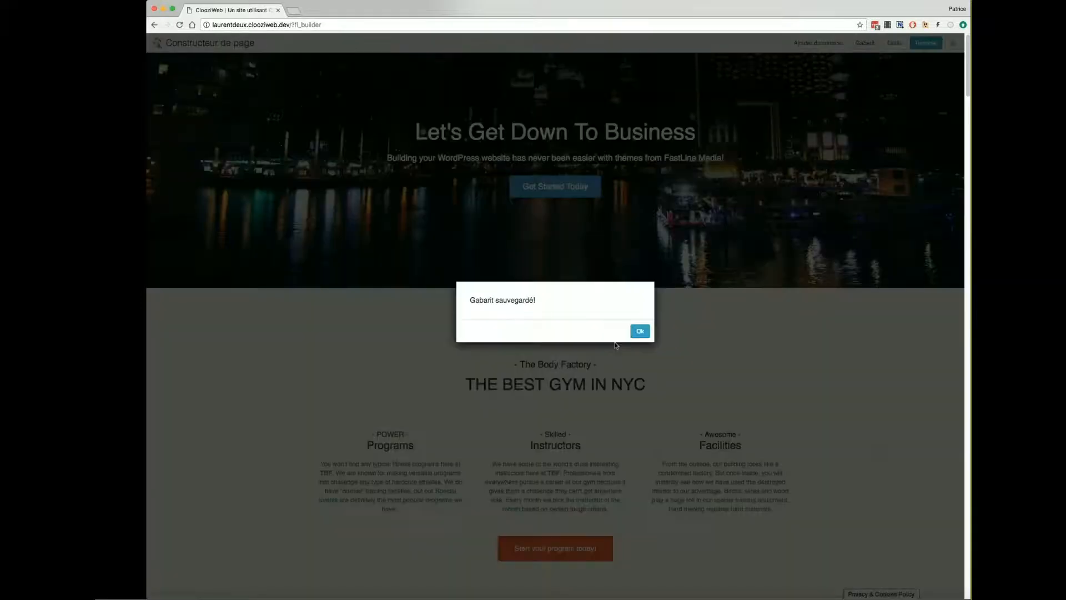
left_click(639, 331)
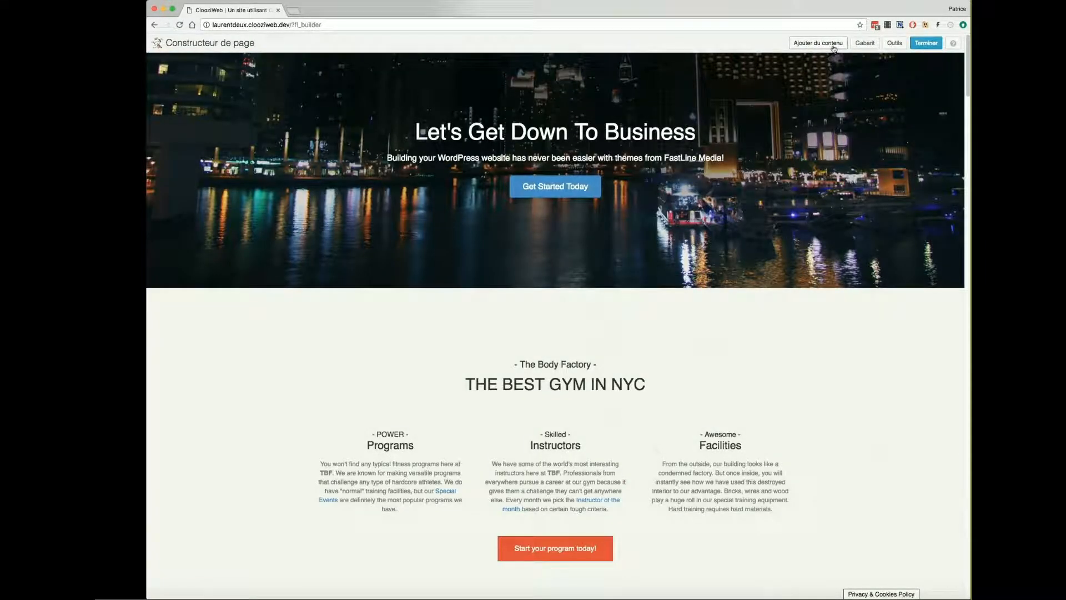
Clear the page by applying the blank template "Vierge" and confirm the replacement
left_click(865, 42)
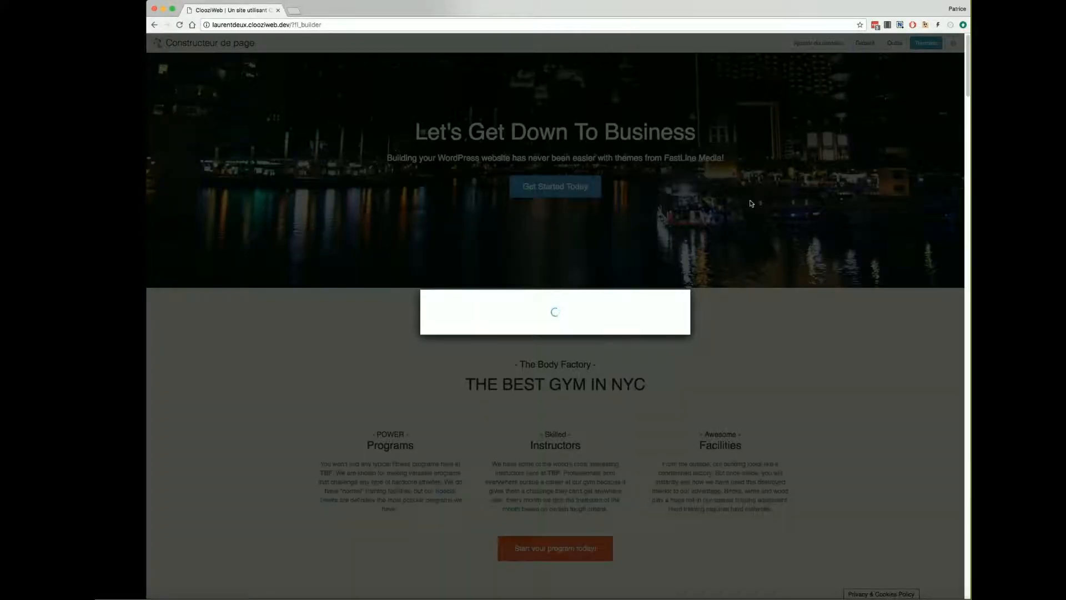
left_click(453, 225)
left_click(644, 86)
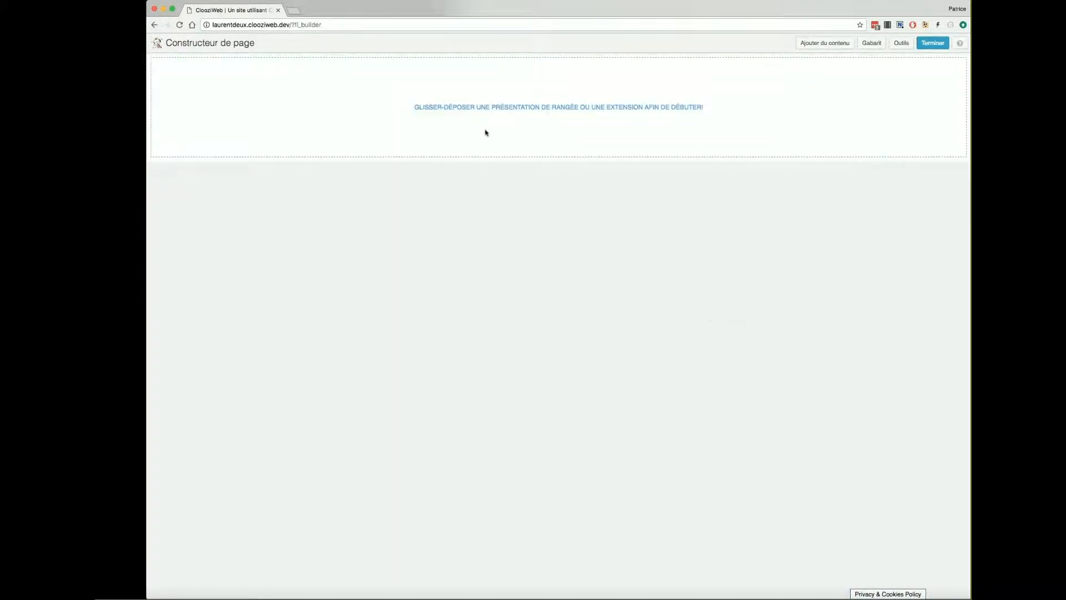
Apply the saved template "Mon gabarit du jour" to the empty page and review the resulting layout
left_click(872, 44)
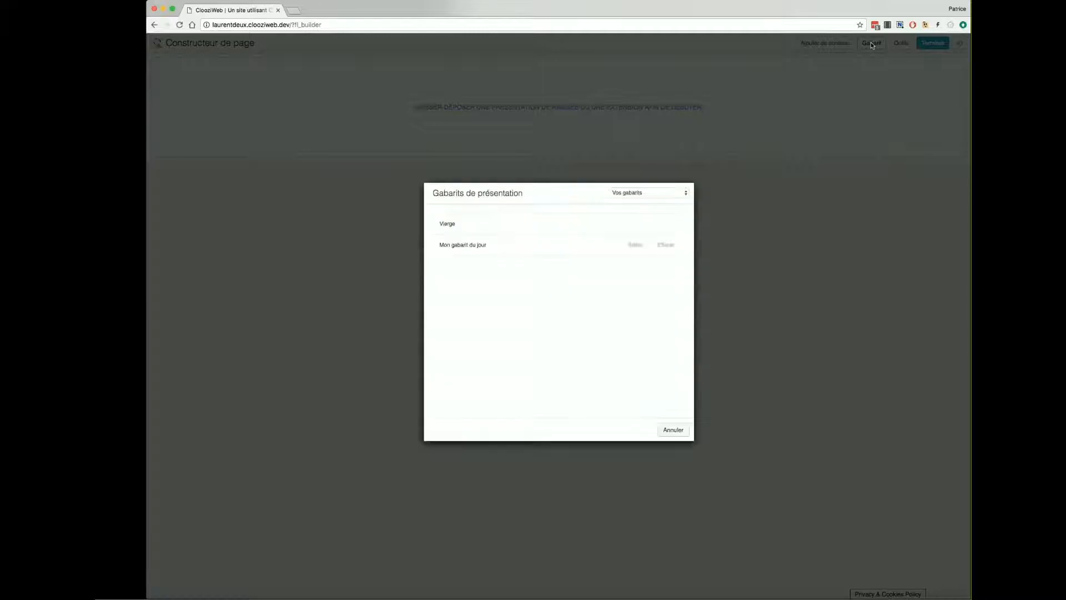
left_click(645, 192)
left_click(645, 193)
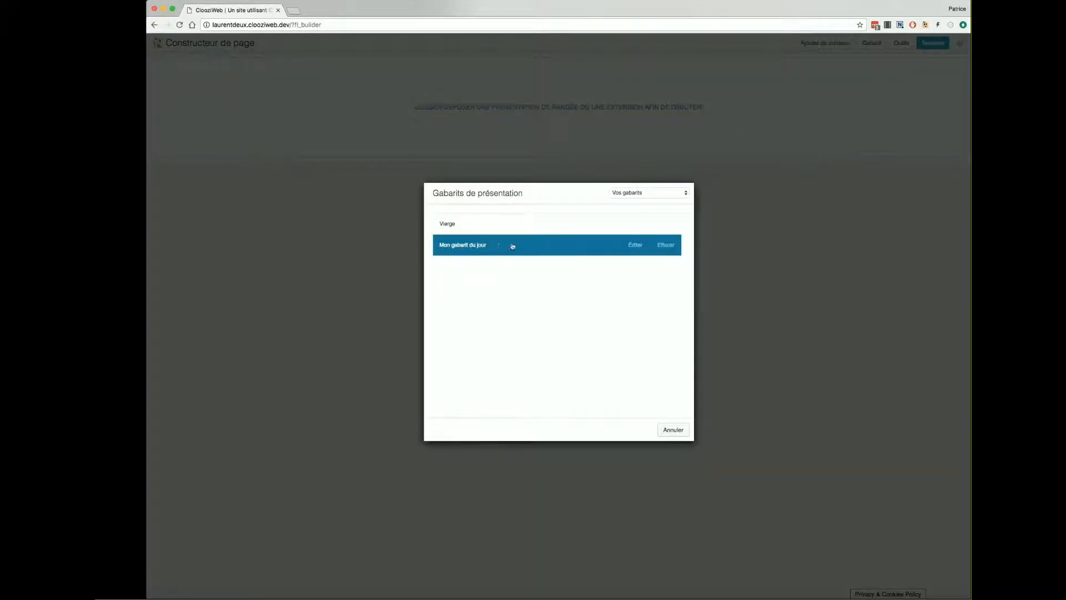
left_click(459, 247)
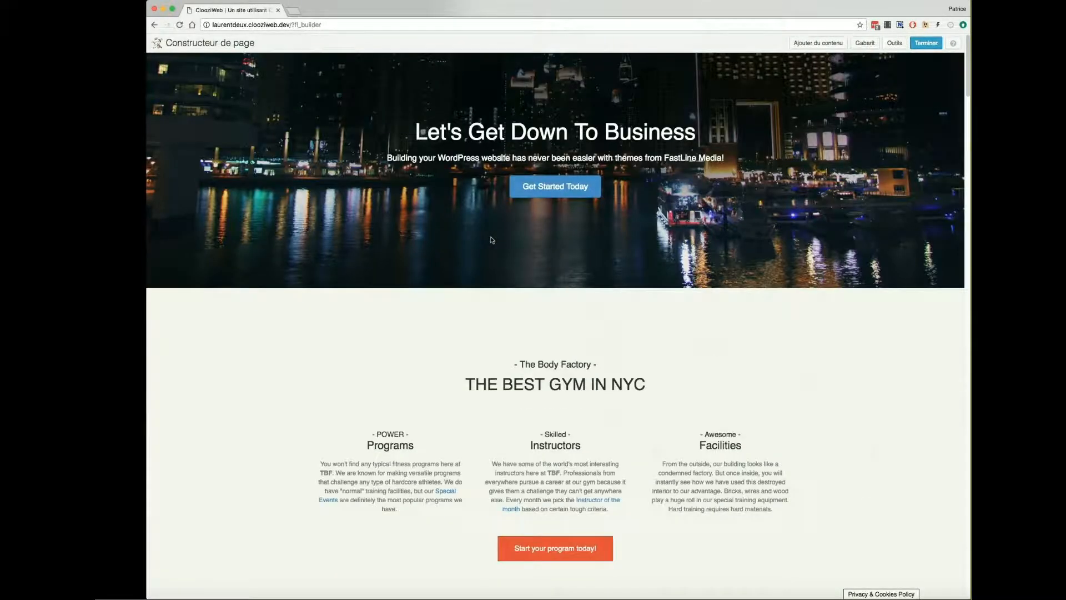
scroll(921, 409, "down", 8)
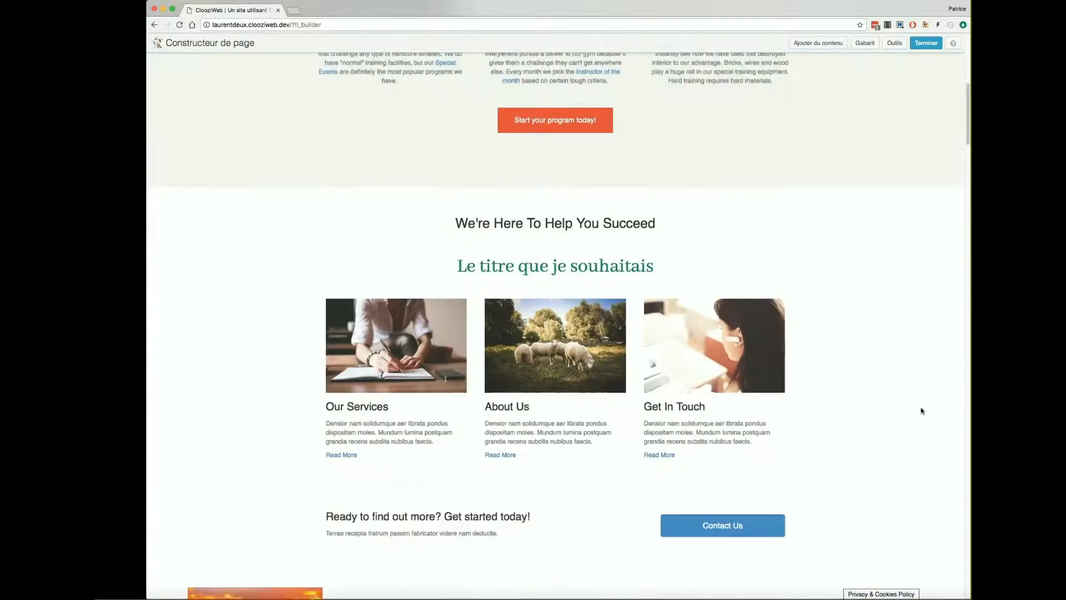
scroll(921, 411, "down", 12)
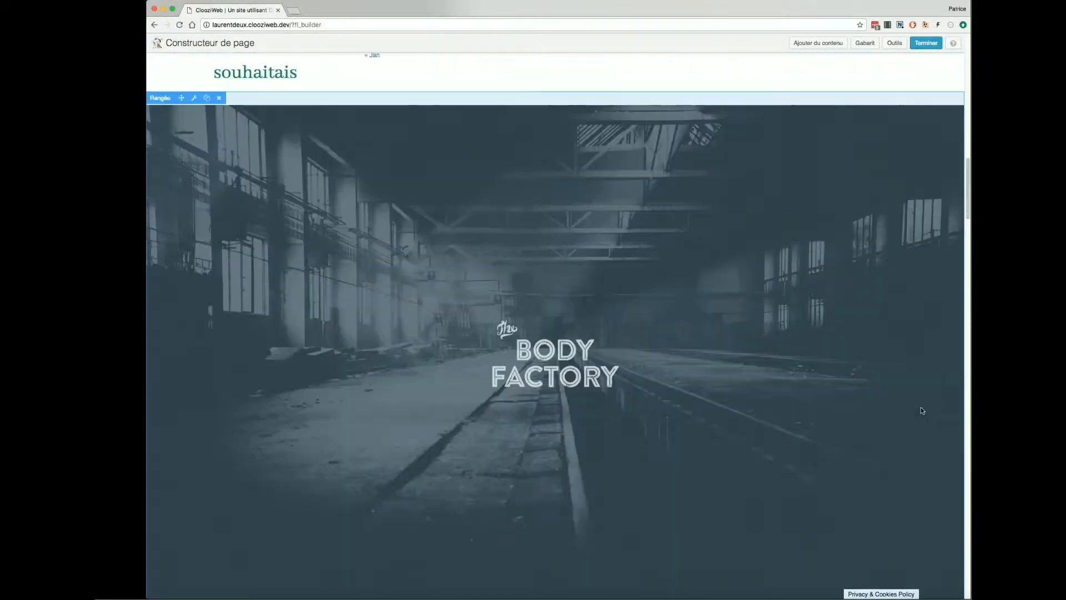
scroll(921, 411, "down", 7)
scroll(921, 411, "up", 17)
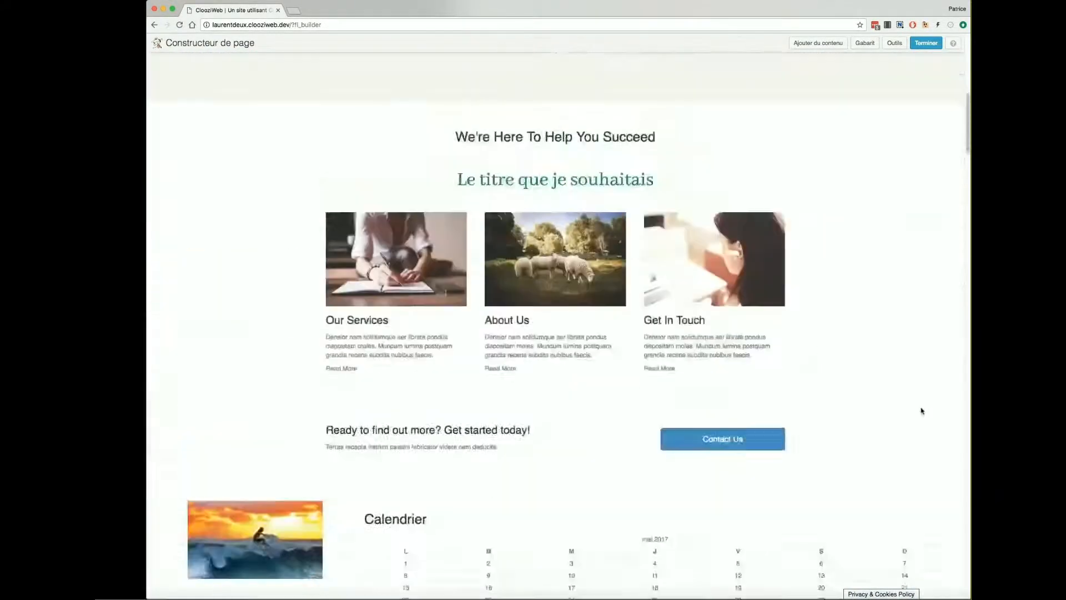
Inspect the CSS and JavaScript editors for the page layout and close them without saving
scroll(921, 410, "up", 10)
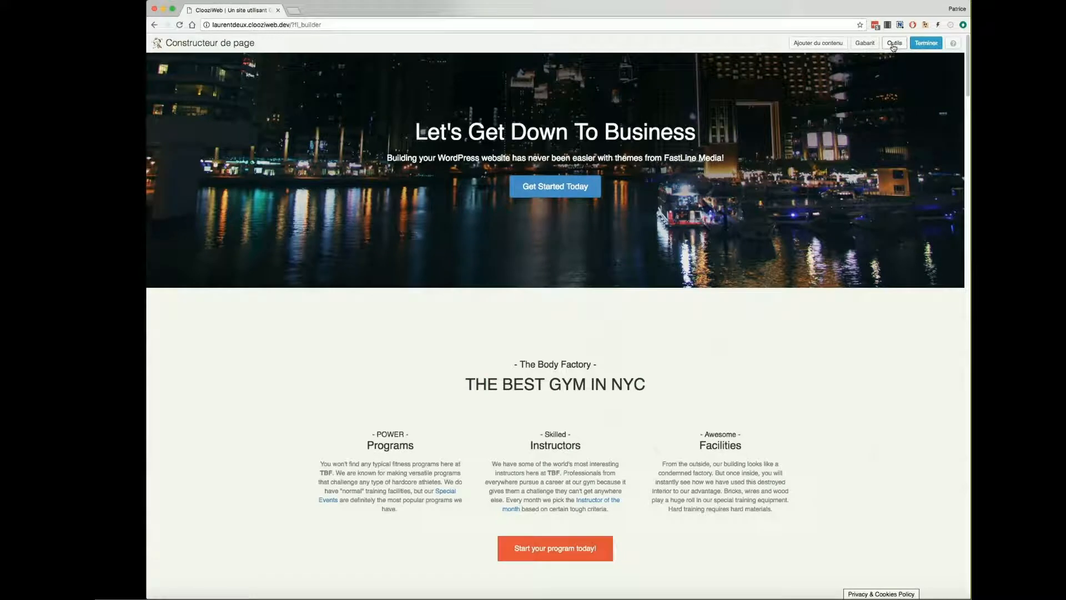
left_click(894, 44)
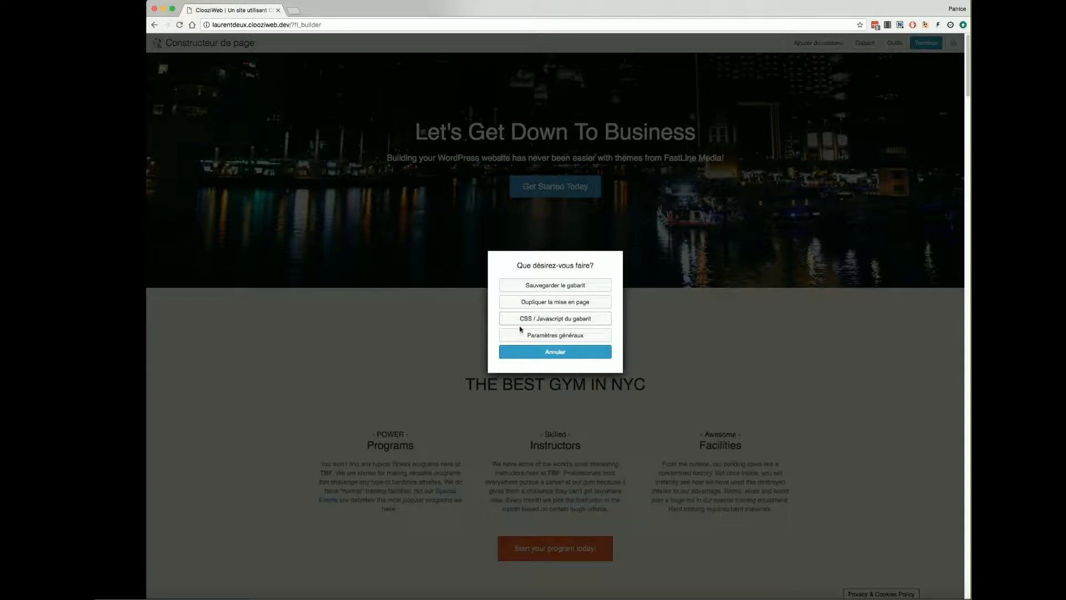
left_click(557, 320)
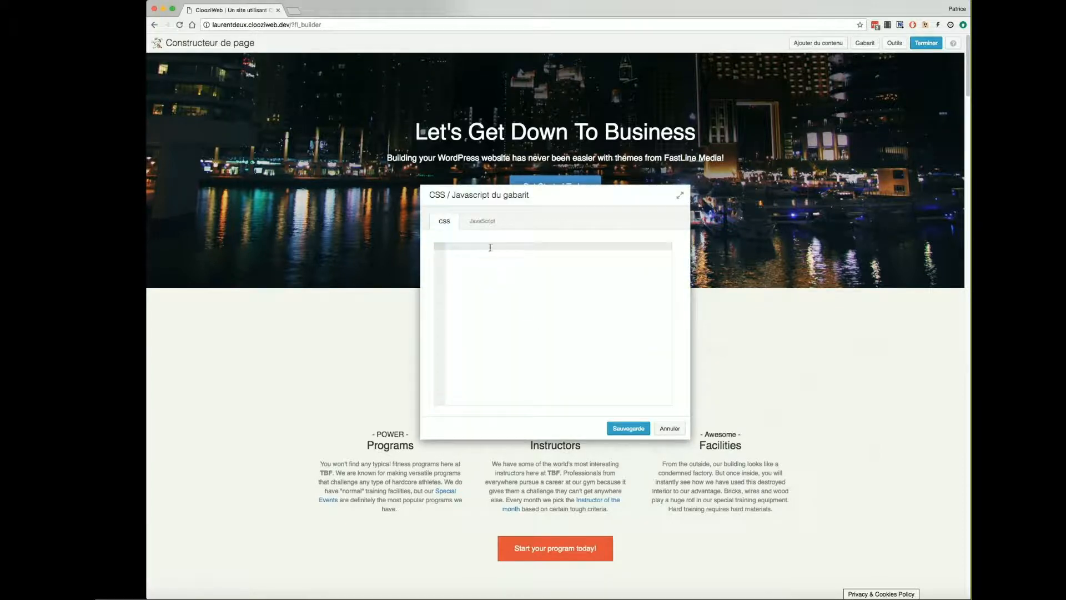
left_click(489, 223)
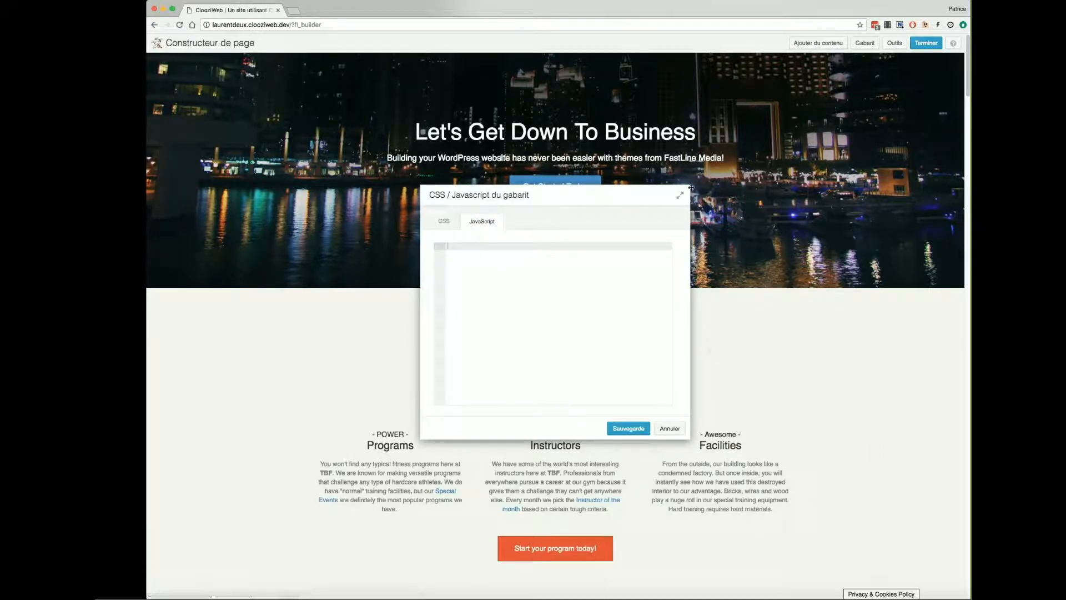
left_click(669, 429)
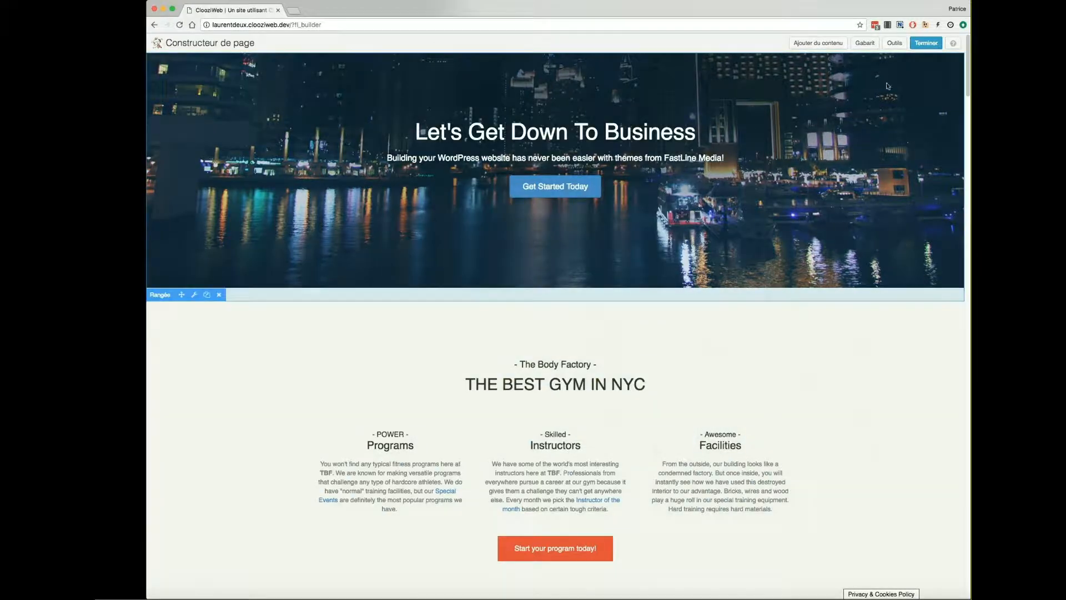
Review the header, row, module and responsive layout options in the global settings and close them without saving
left_click(894, 43)
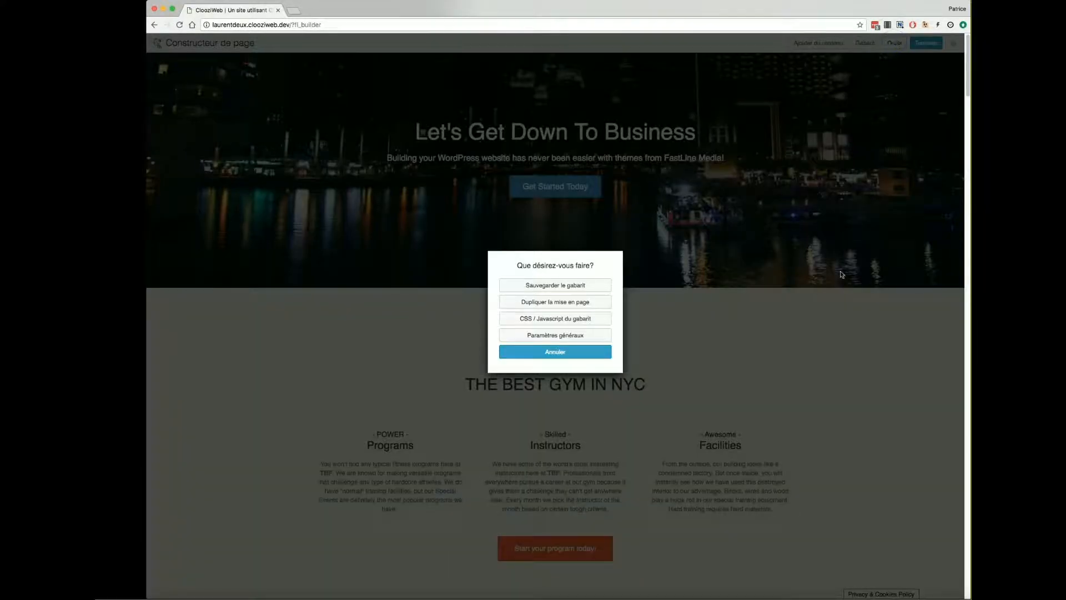
left_click(556, 336)
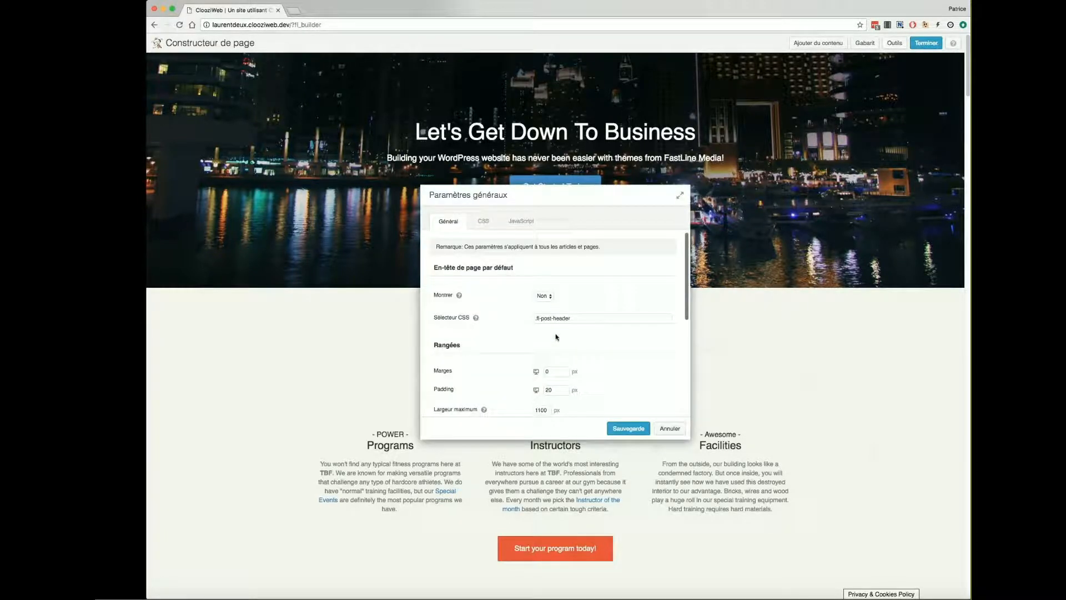
scroll(484, 361, "down", 3)
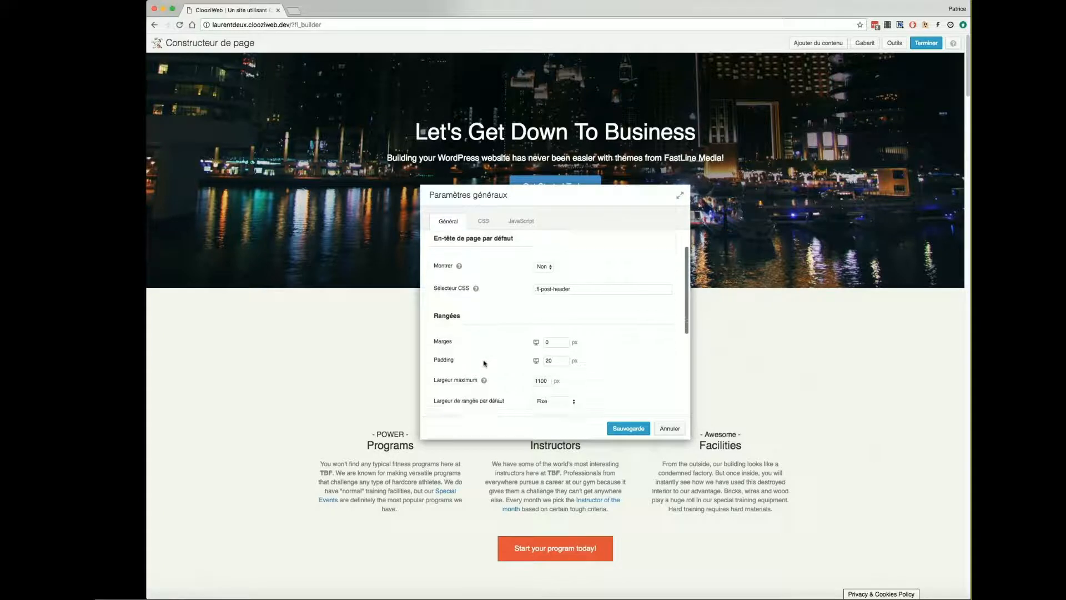
scroll(484, 363, "down", 4)
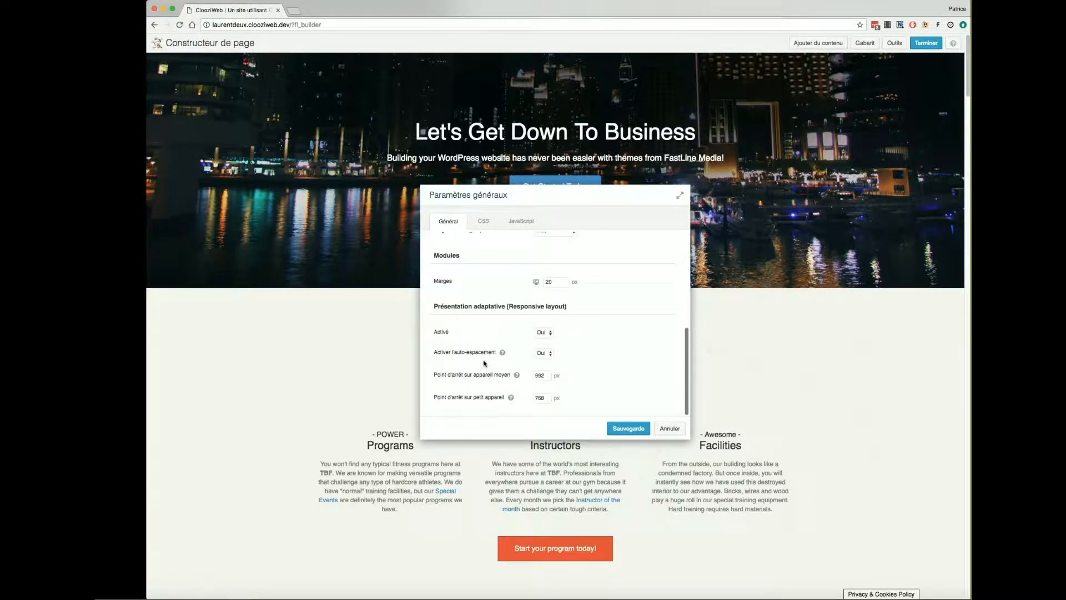
scroll(485, 363, "up", 7)
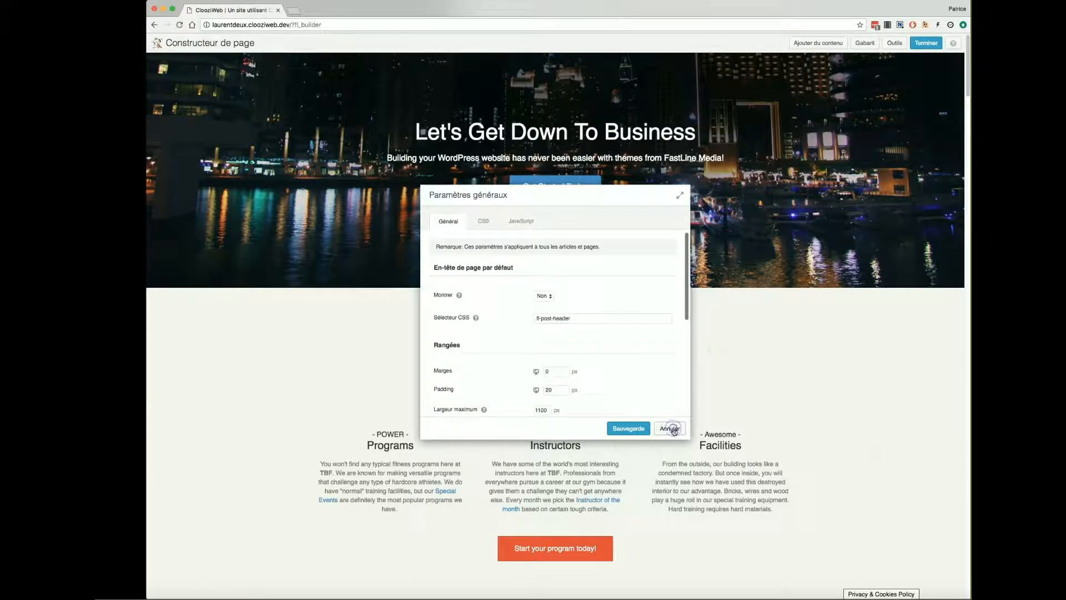
left_click(671, 428)
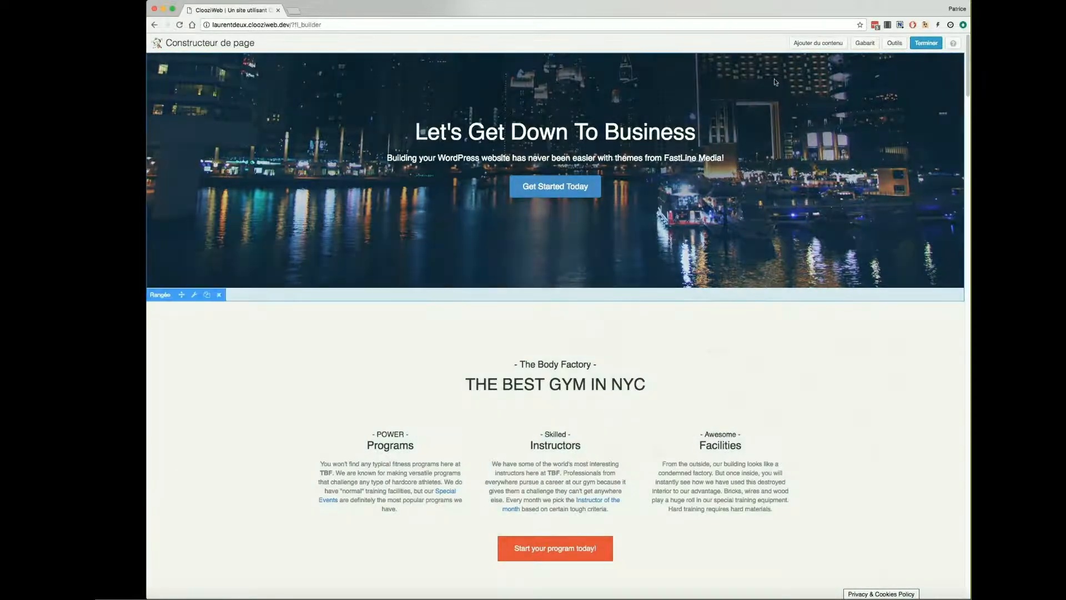
Look over the page layout and check the options for finishing the edit, cancelling without choosing one
scroll(646, 389, "down", 12)
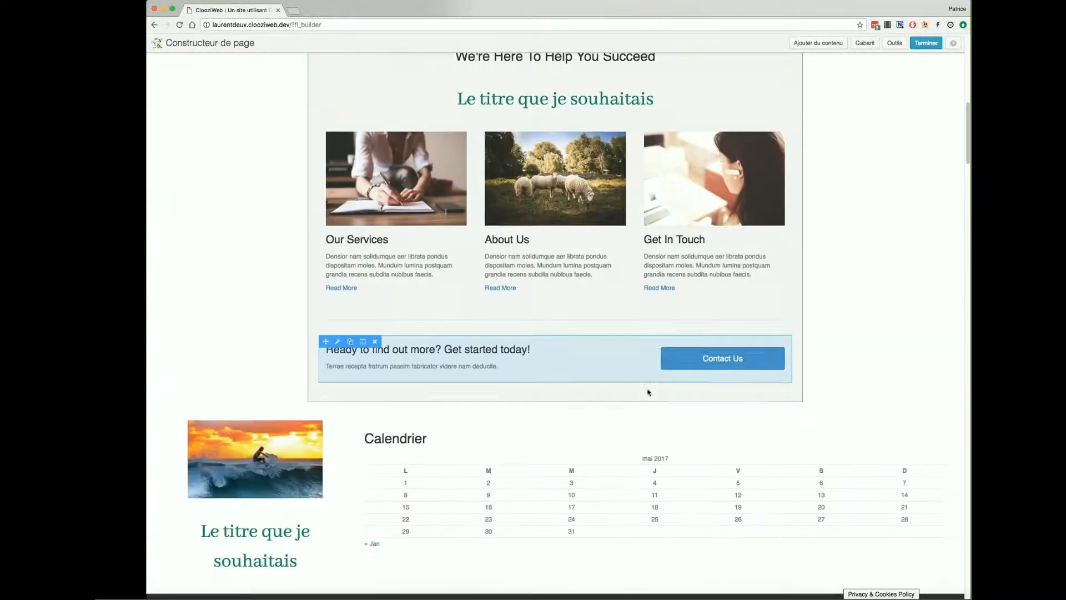
scroll(647, 392, "up", 15)
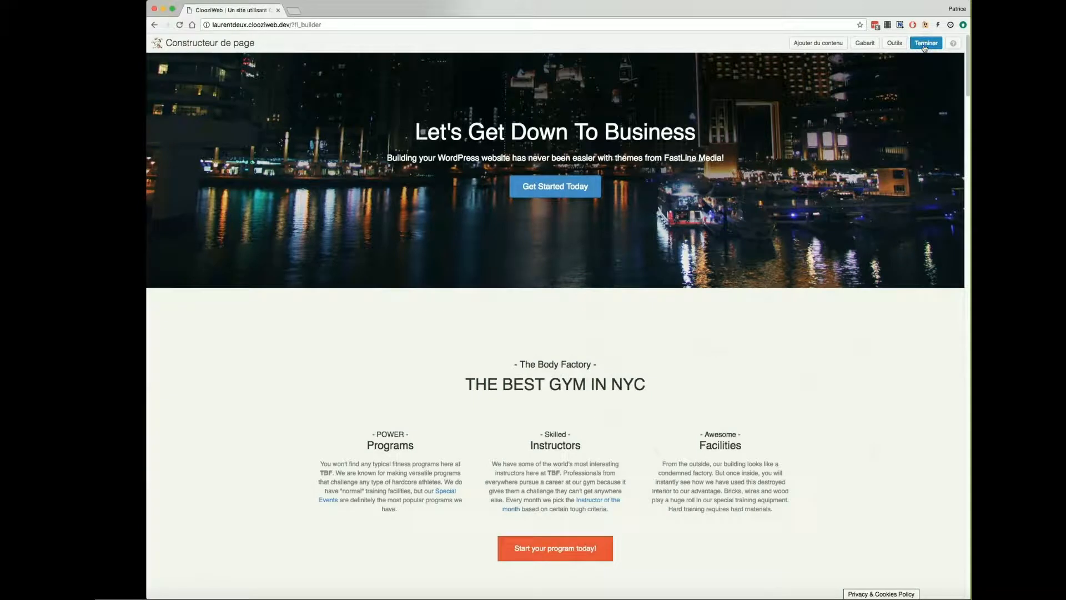
left_click(924, 44)
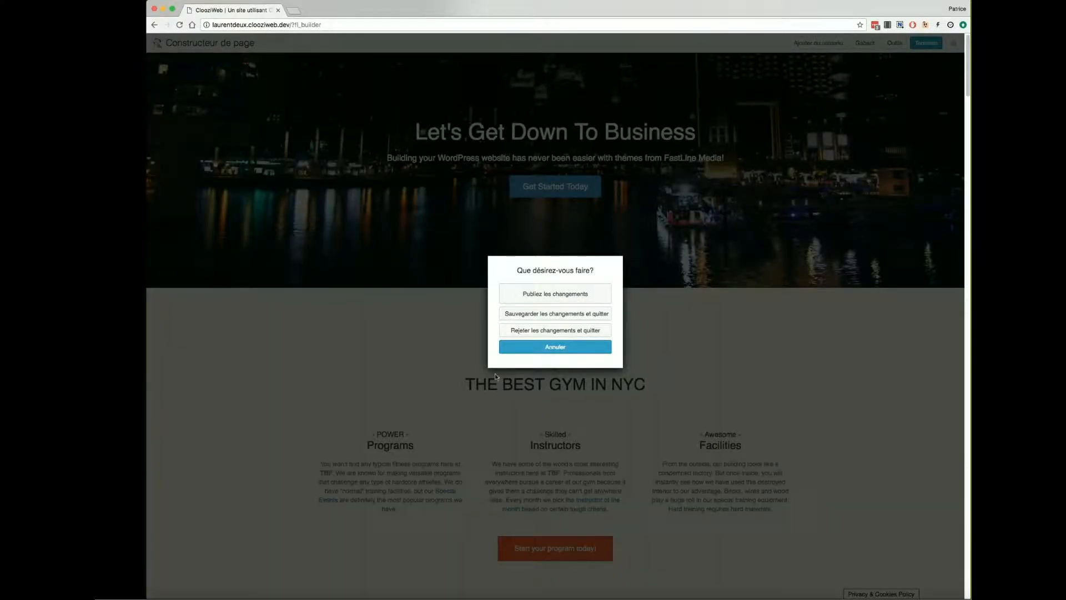
left_click(569, 349)
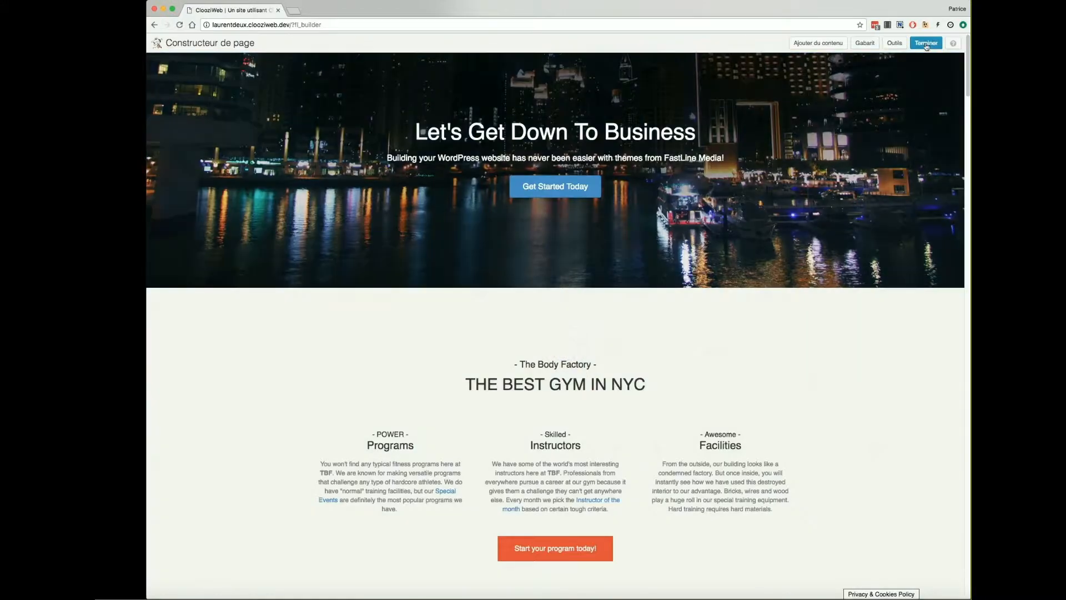
left_click(926, 44)
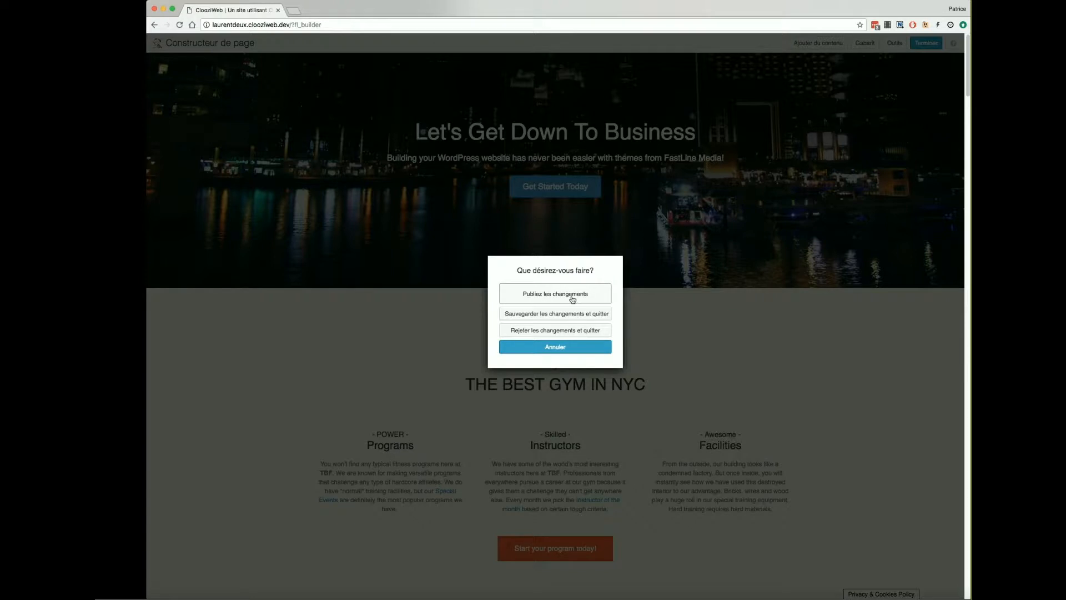
left_click(563, 350)
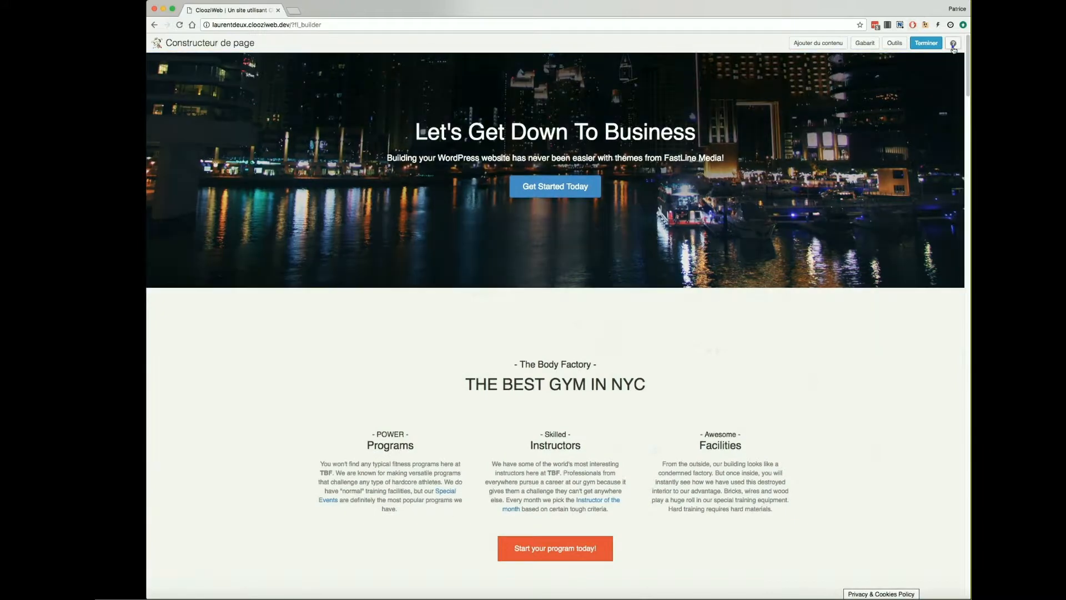
Take the first stops of the guided tour, leave it, and look over the other help options without choosing one
left_click(953, 45)
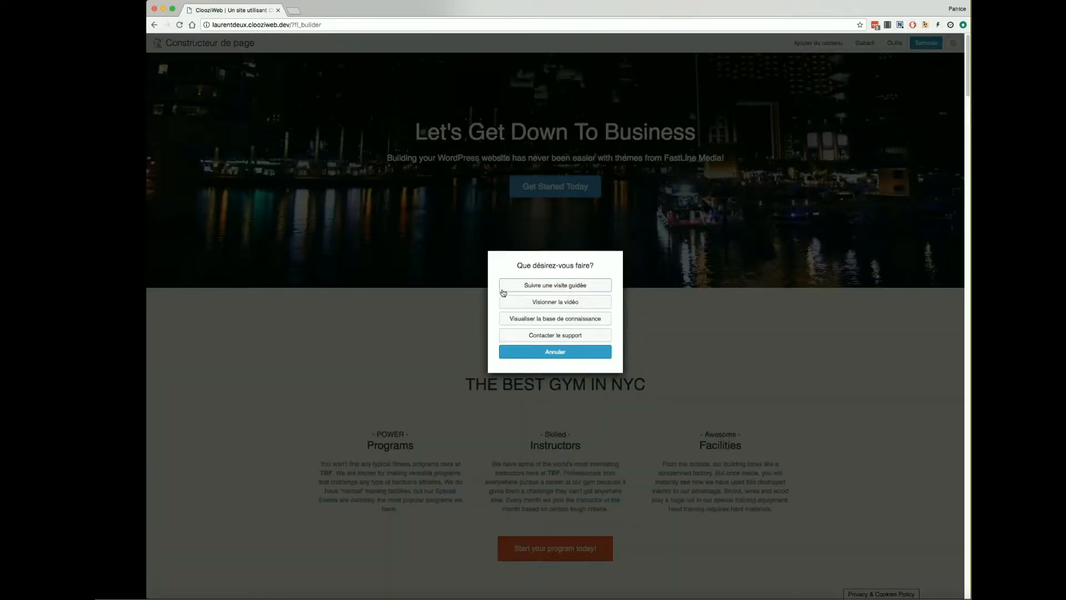
left_click(572, 287)
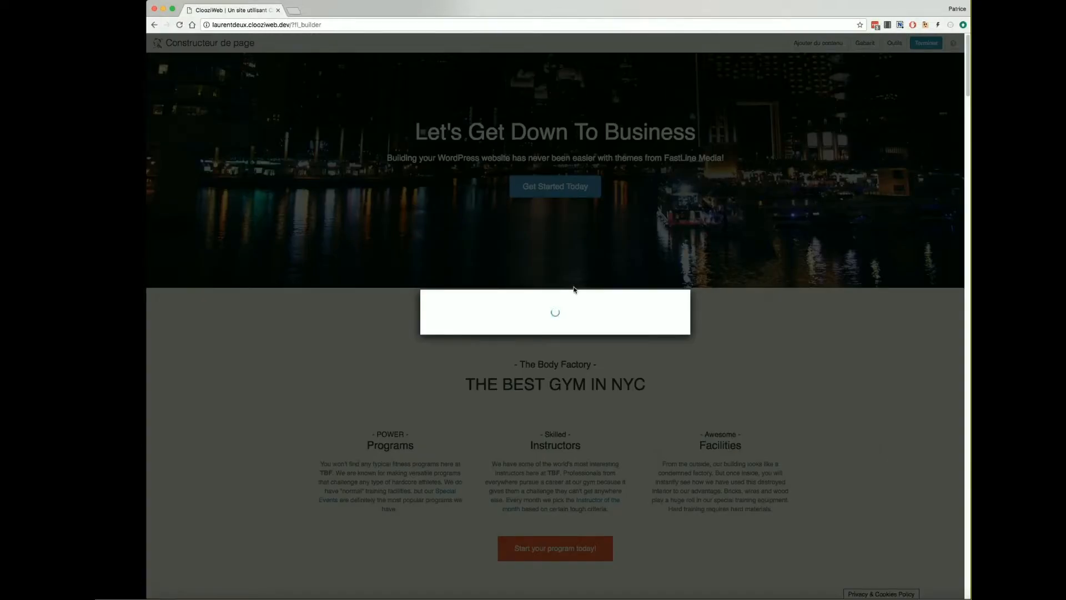
left_click(575, 306)
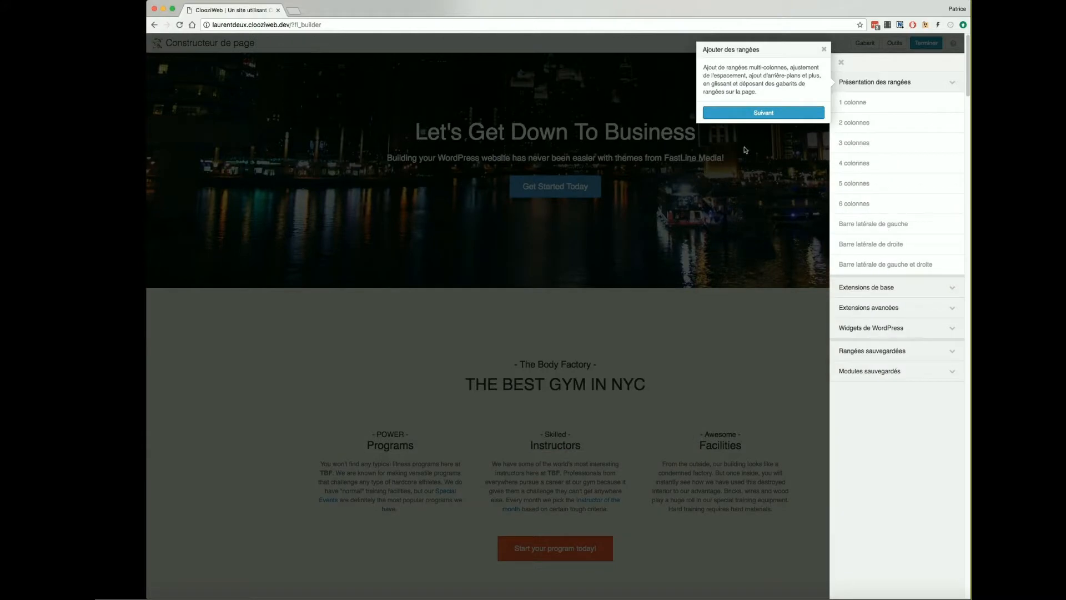
left_click(752, 120)
left_click(755, 133)
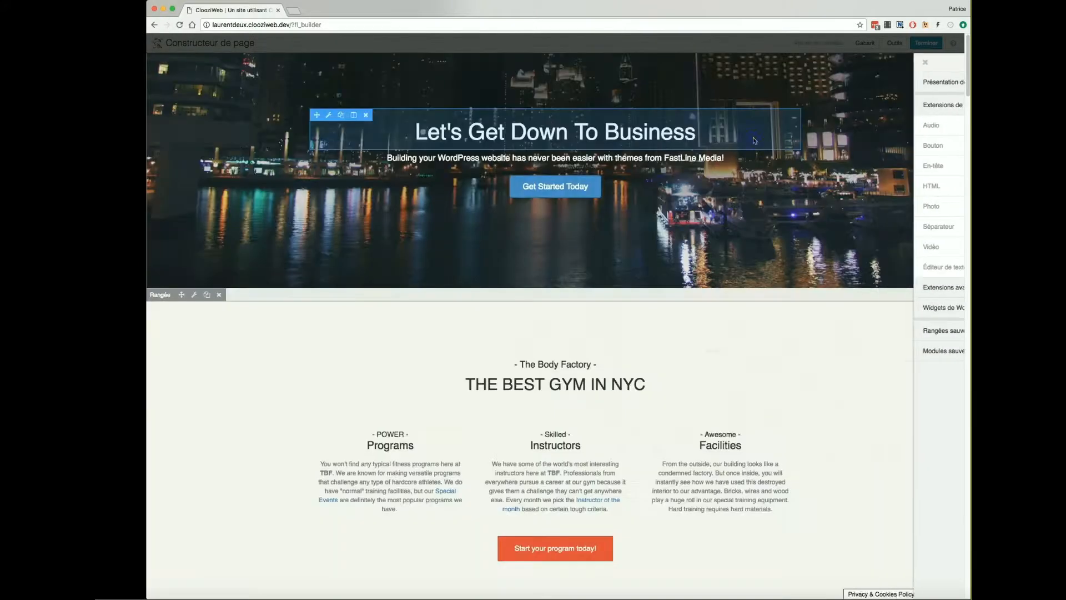
left_click(615, 41)
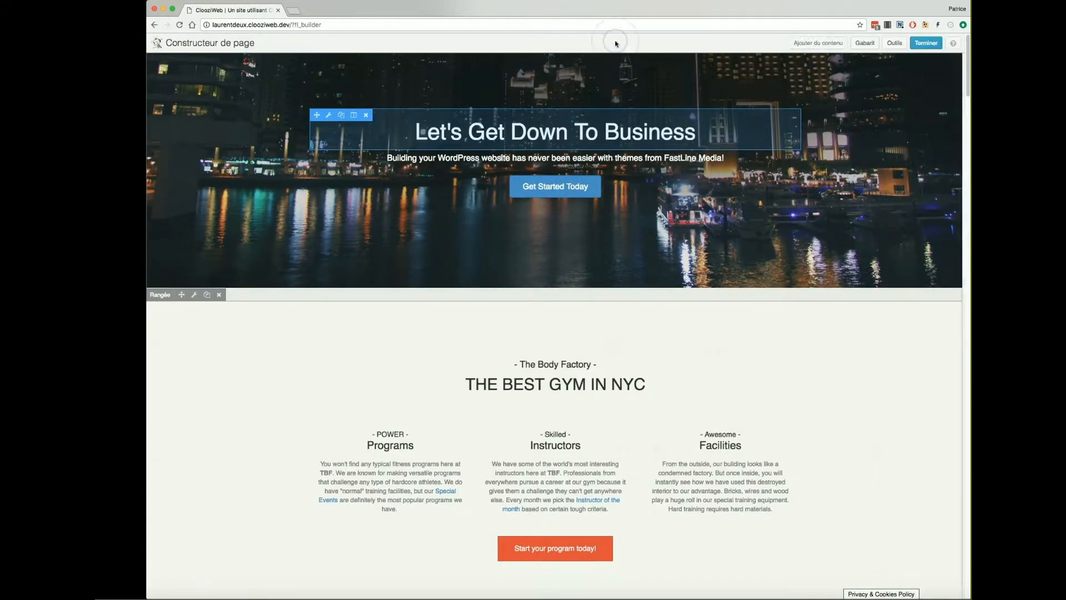
left_click(953, 42)
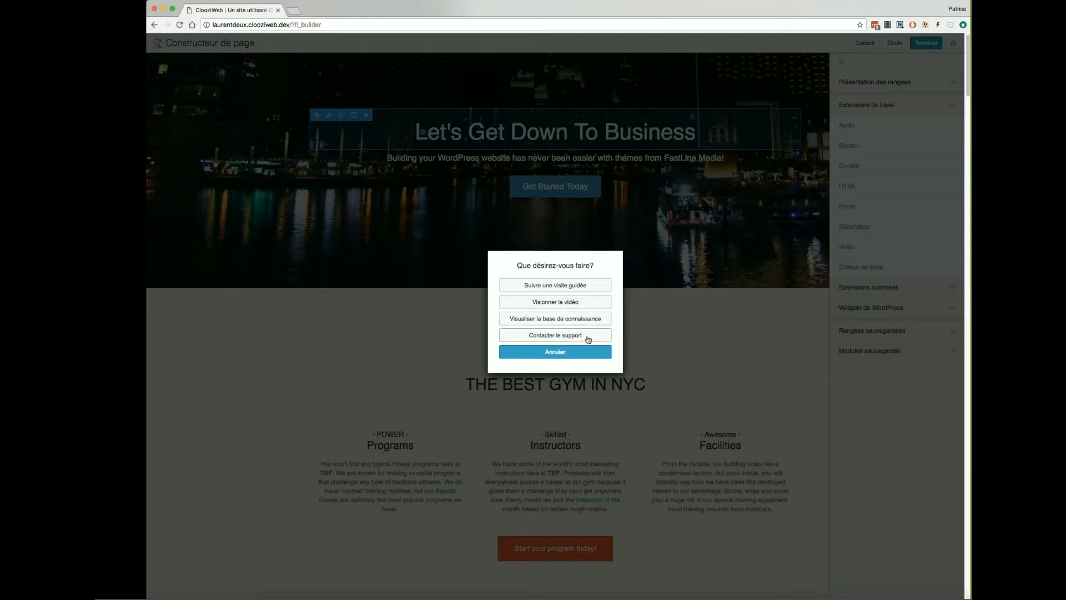
left_click(545, 353)
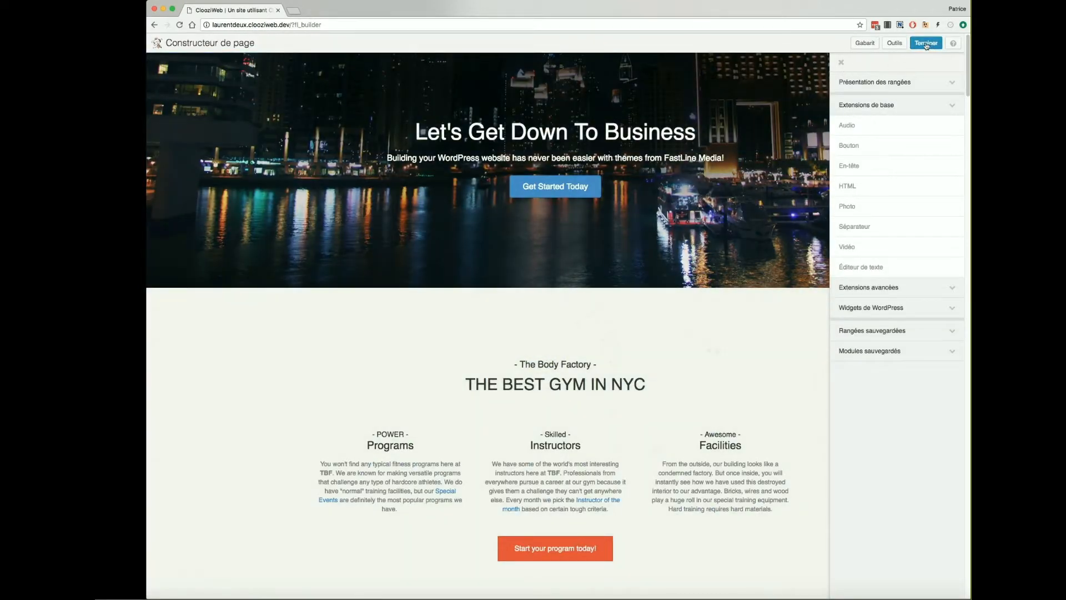
Publish the page changes and review the published page
left_click(931, 45)
left_click(567, 295)
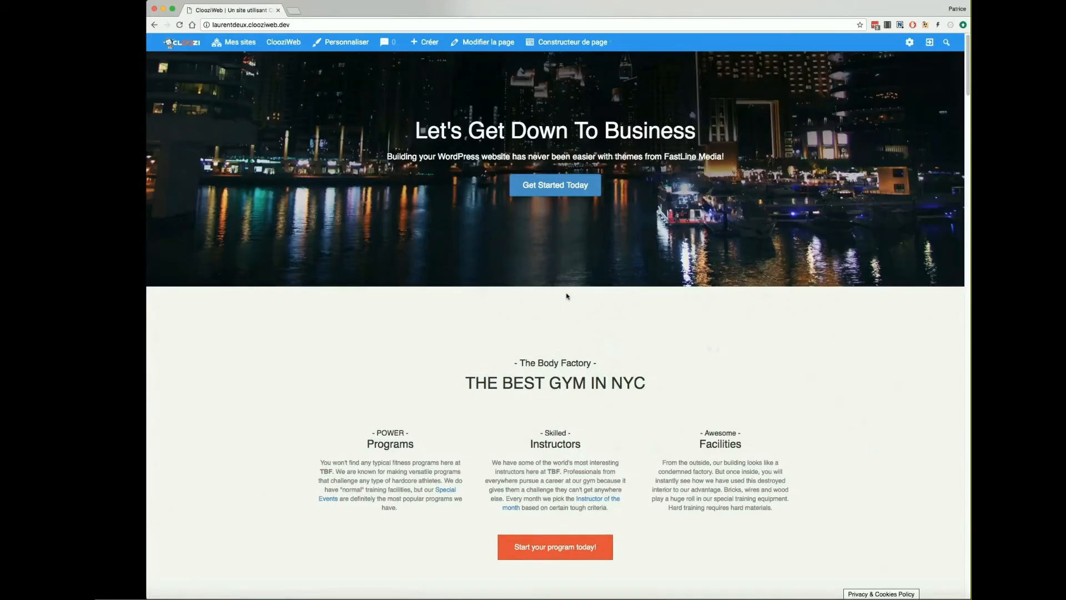
scroll(794, 402, "down", 9)
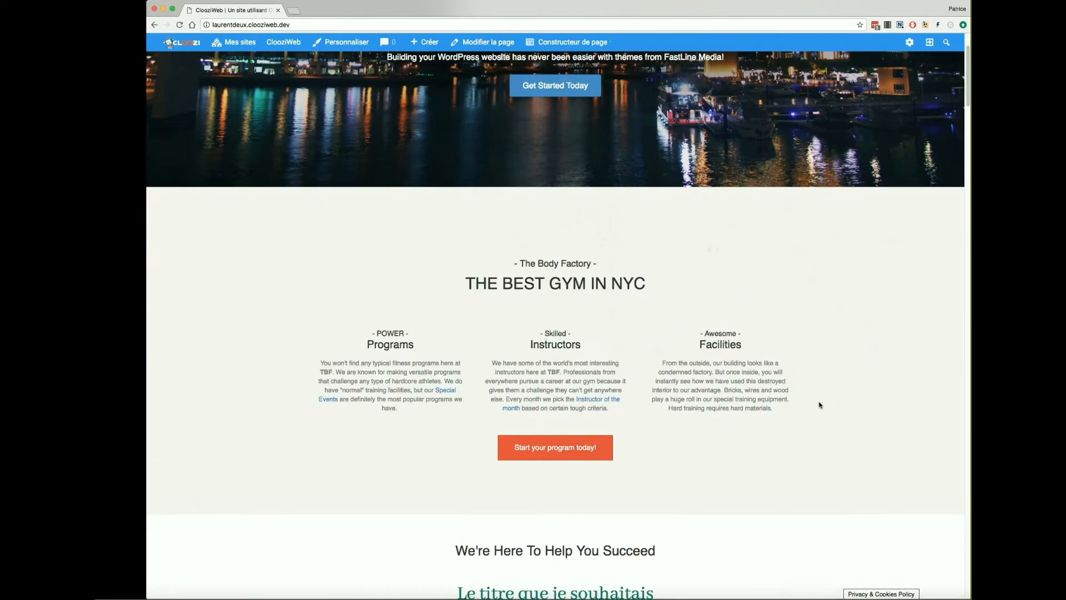
scroll(819, 405, "up", 9)
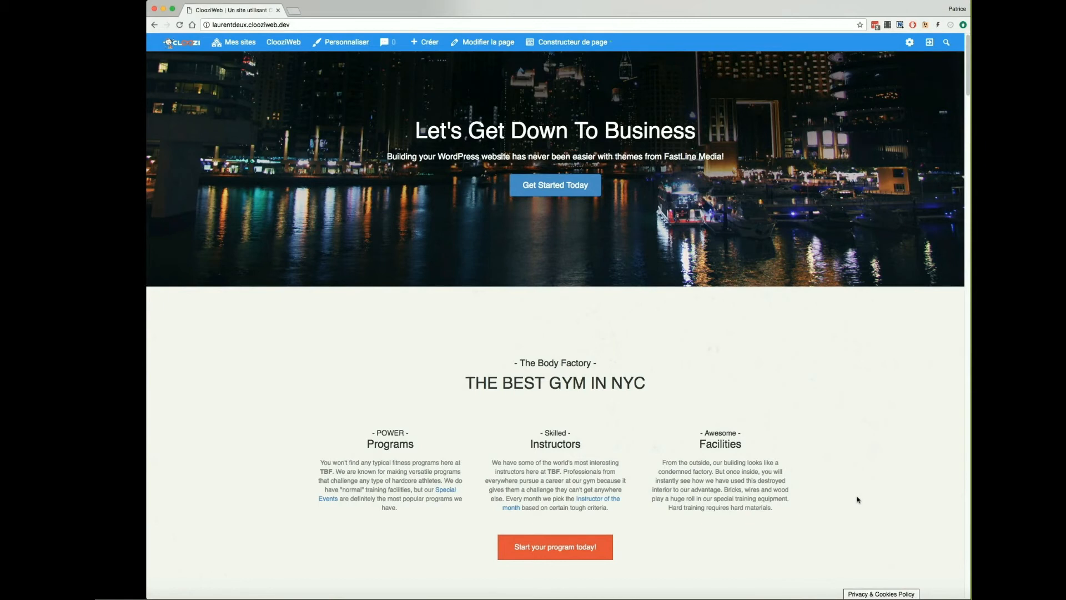
right_click(864, 598)
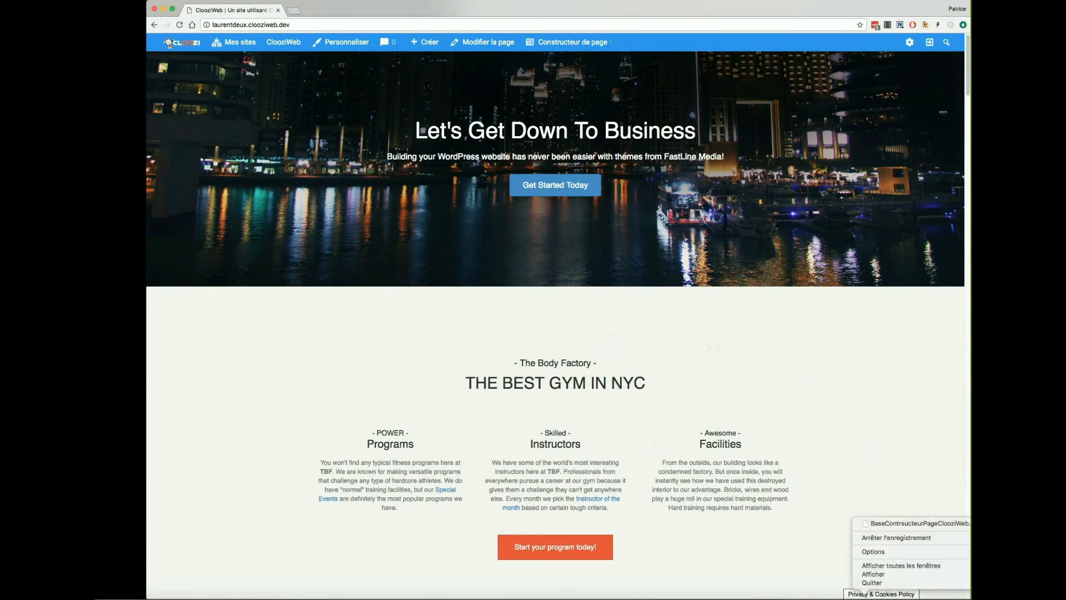
left_click(894, 540)
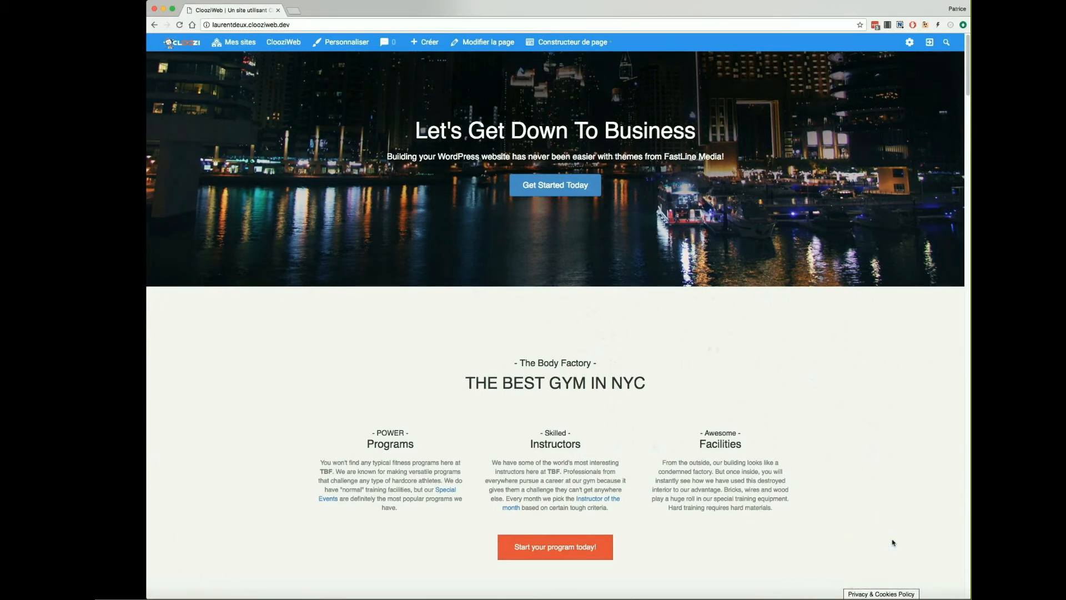